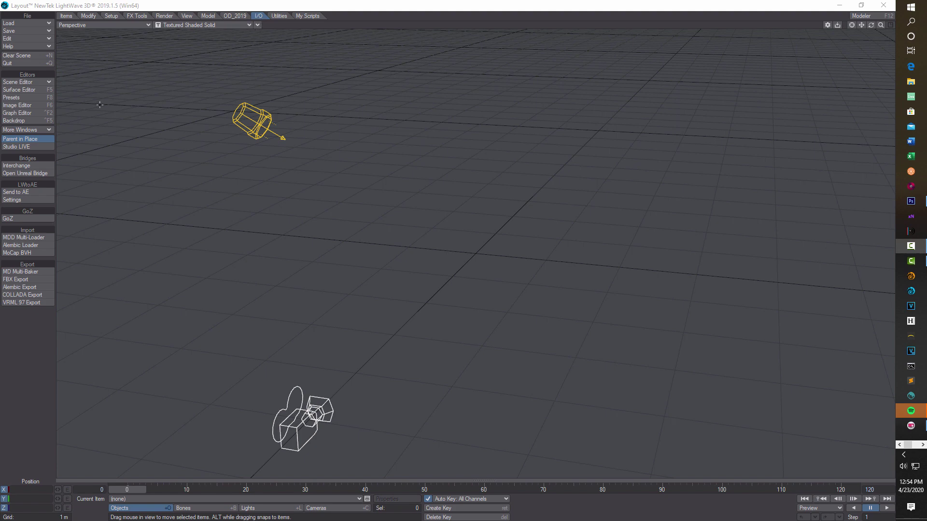
Step: Import Pointing.fbx through Interchange and transfer the rig to Local Assets
{"action": "left_click", "coordinate": [17, 165]}
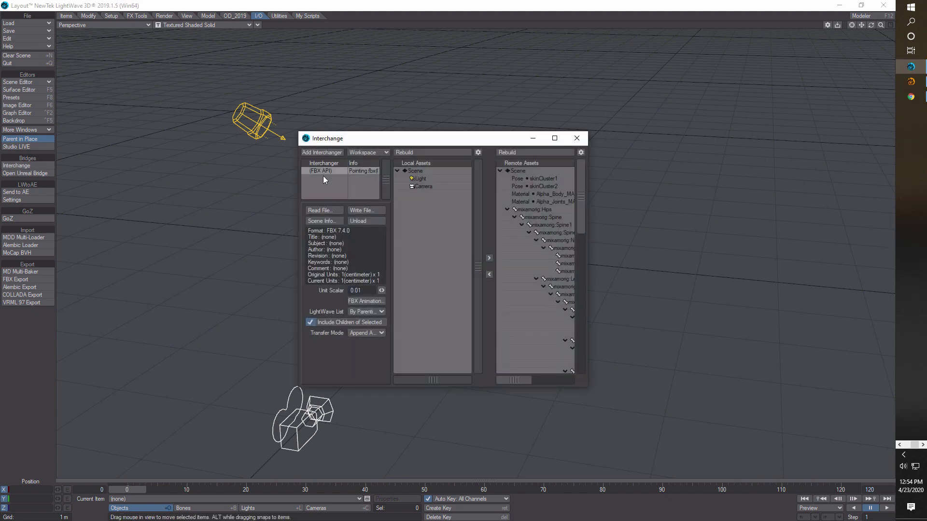
{"action": "left_click", "coordinate": [324, 210]}
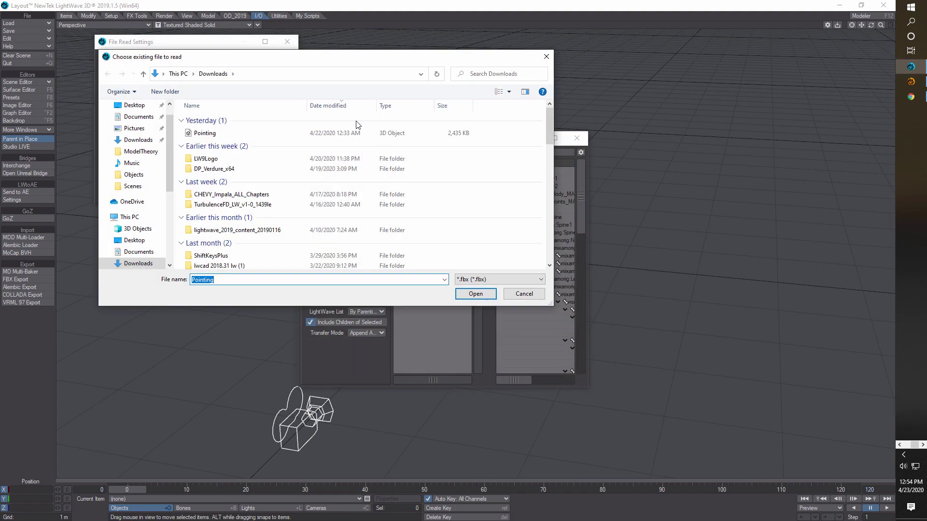
{"action": "left_click", "coordinate": [207, 134]}
{"action": "left_click", "coordinate": [477, 295]}
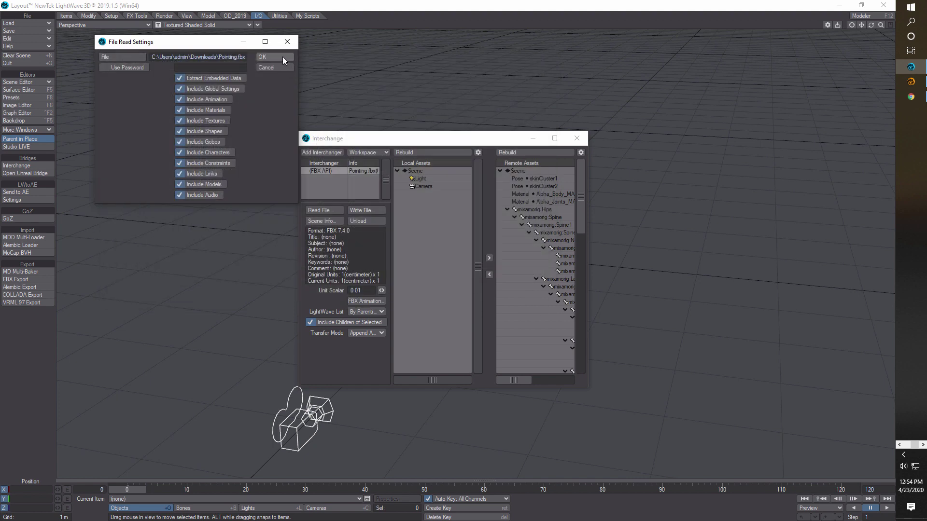
{"action": "left_click", "coordinate": [282, 57]}
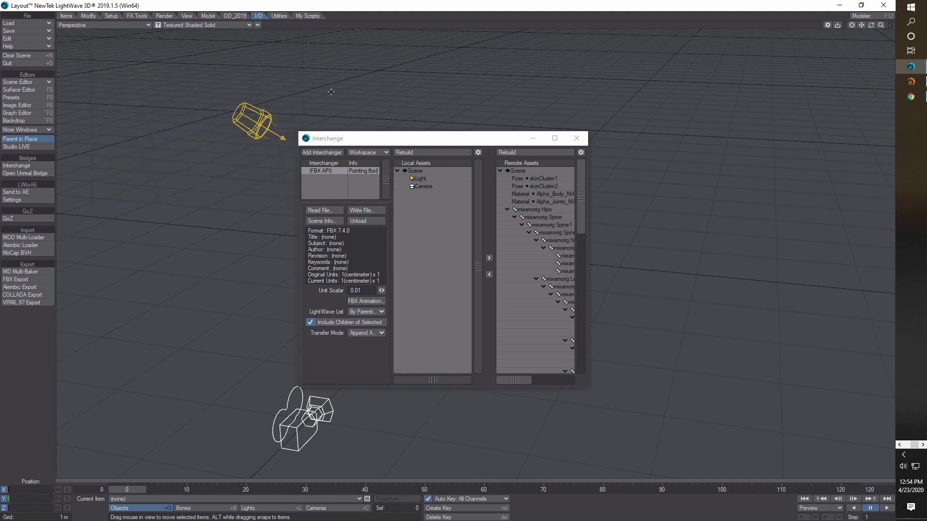
{"action": "left_click", "coordinate": [489, 273]}
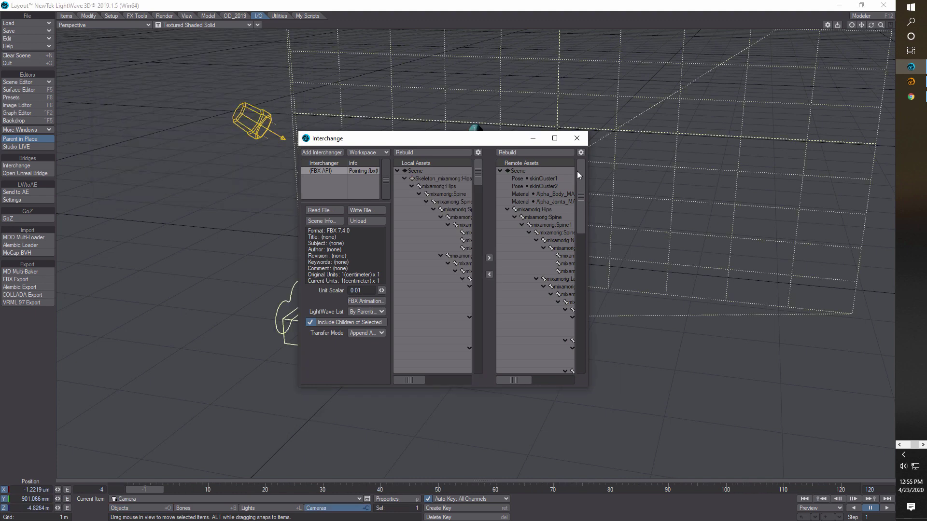
{"action": "left_click", "coordinate": [582, 144]}
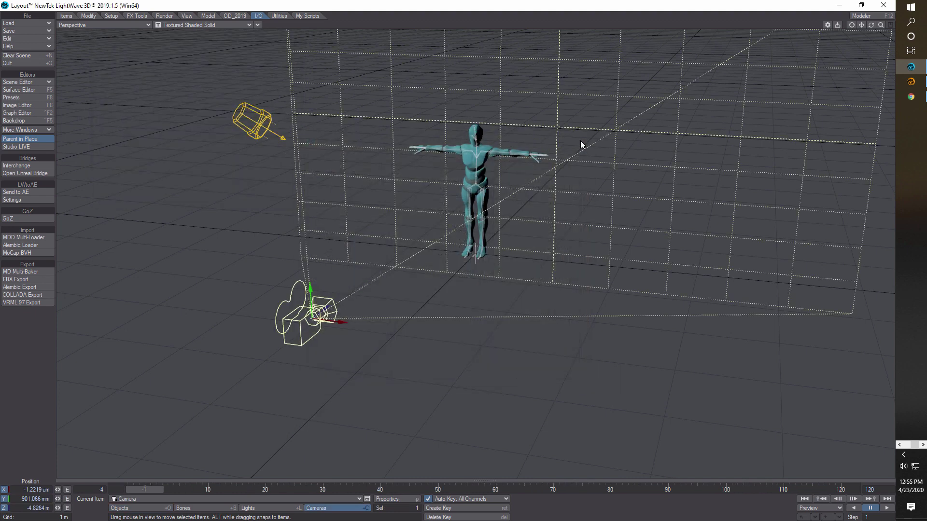
Step: Play the animation, stop it, and scrub back to frame -1 for the T-pose
{"action": "left_click", "coordinate": [888, 509]}
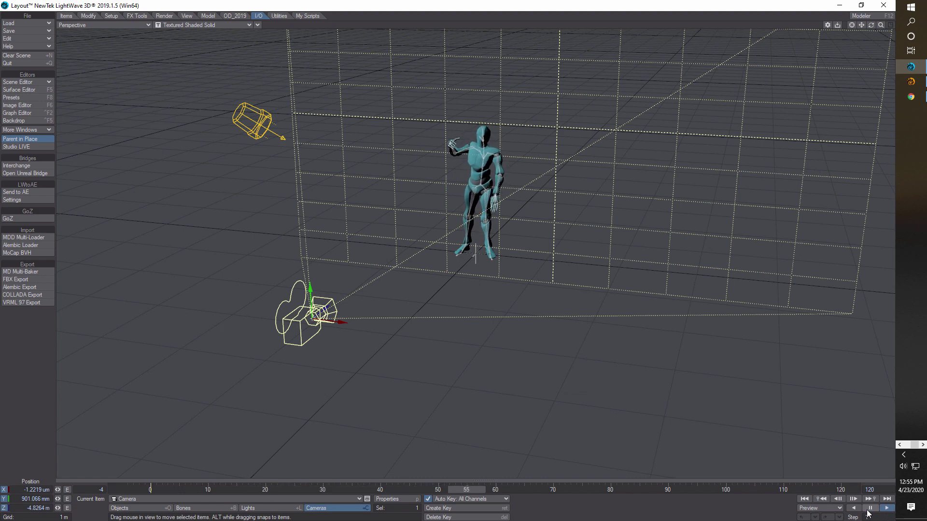
{"action": "left_click", "coordinate": [870, 508]}
{"action": "left_click", "coordinate": [804, 499]}
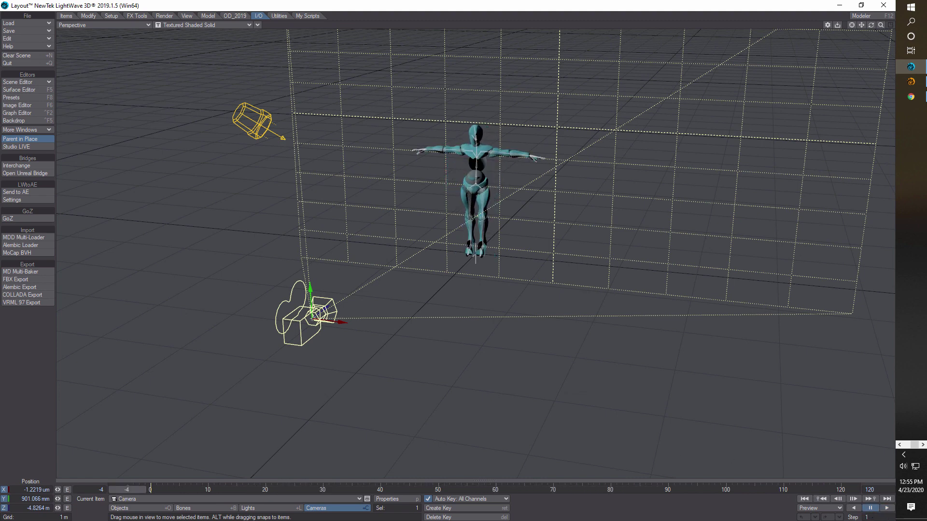
{"action": "left_click_drag", "start_coordinate": [127, 489], "coordinate": [144, 489]}
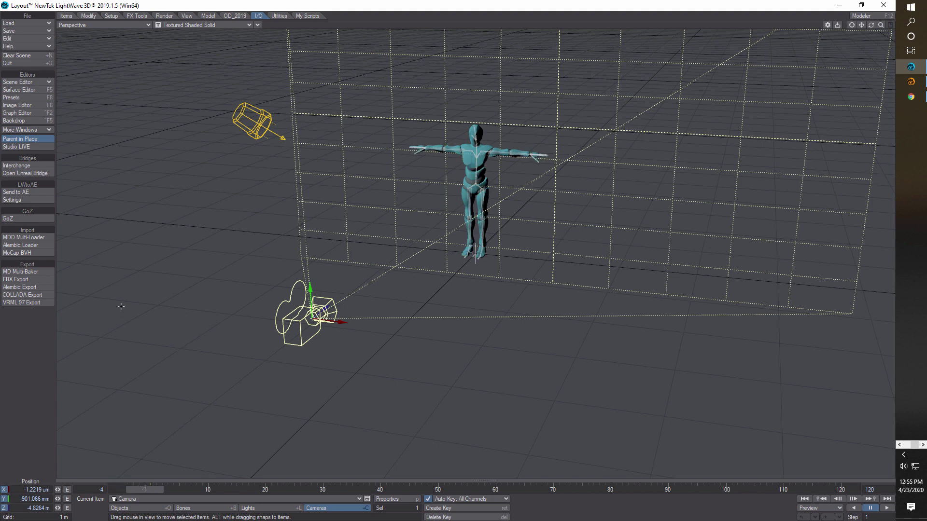
Step: Save the scene as test2.lws
{"action": "left_click", "coordinate": [45, 30]}
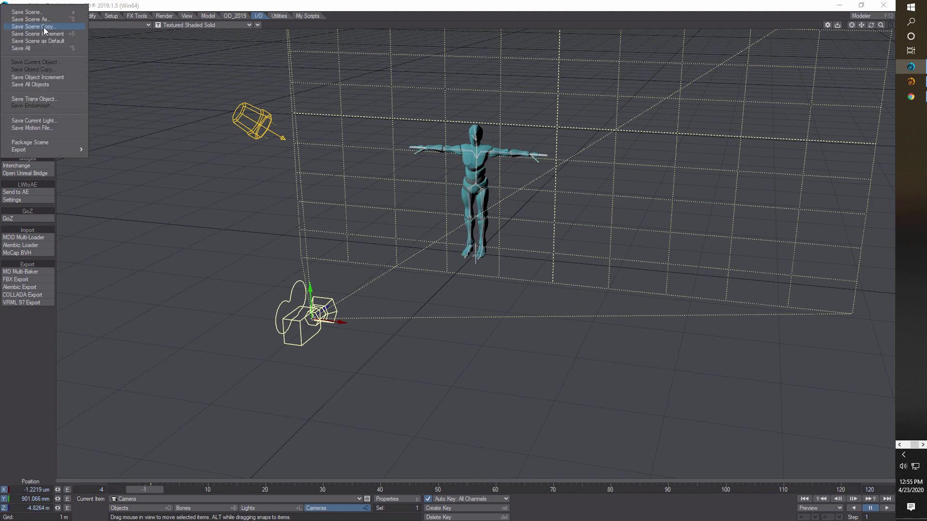
{"action": "left_click", "coordinate": [29, 19]}
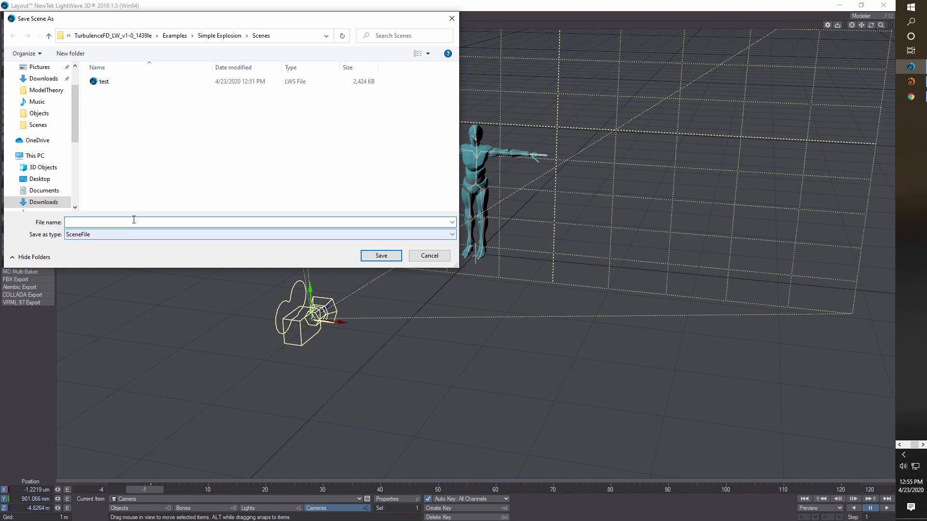
{"action": "type", "text": "test"}
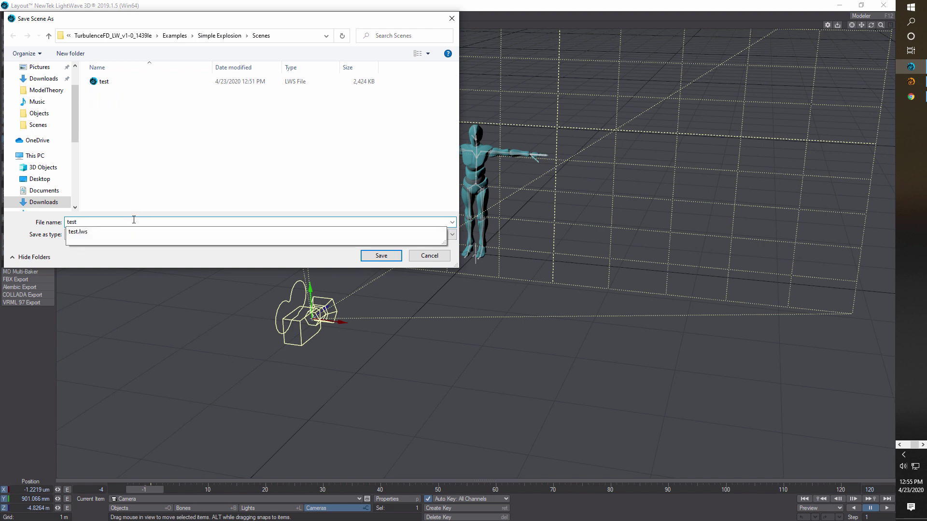
{"action": "type", "text": "2"}
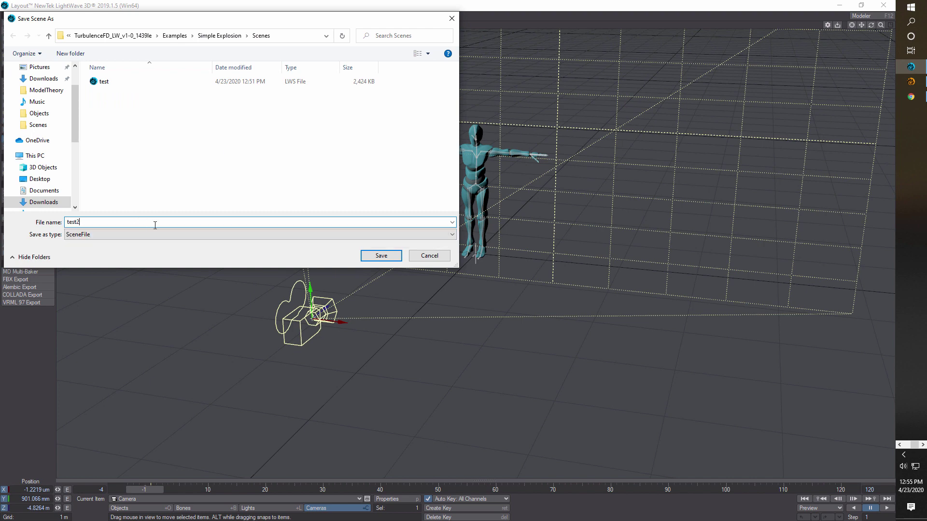
{"action": "left_click", "coordinate": [381, 257]}
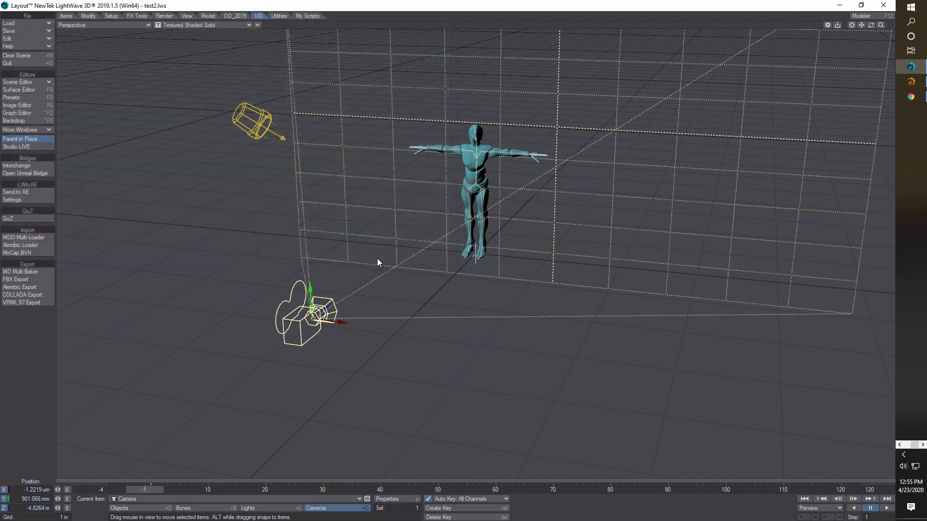
Step: Save all objects in the scene
{"action": "left_click", "coordinate": [29, 31]}
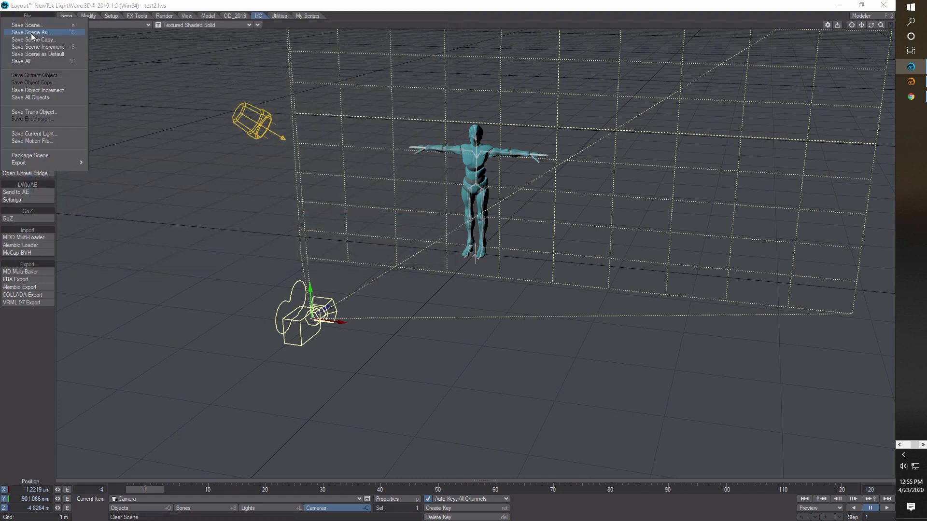
{"action": "left_click", "coordinate": [43, 98]}
{"action": "left_click", "coordinate": [211, 57]}
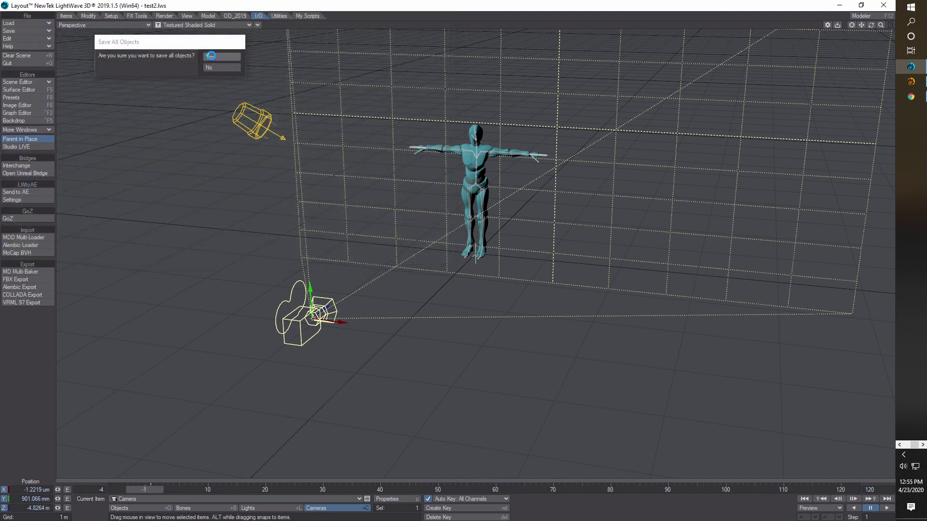
Step: Make Alpha_Surface the current item and send it to Modeler
{"action": "left_click", "coordinate": [145, 509]}
{"action": "left_click", "coordinate": [358, 500]}
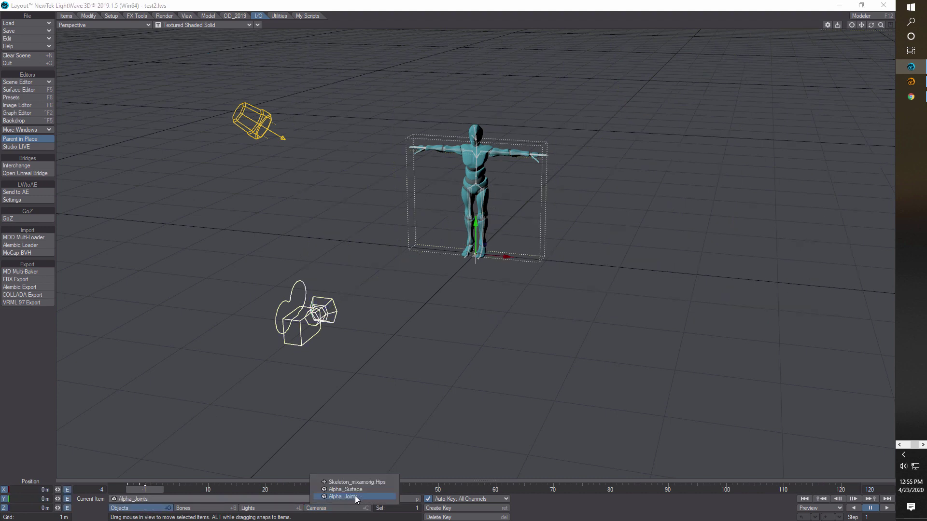
{"action": "left_click", "coordinate": [354, 490]}
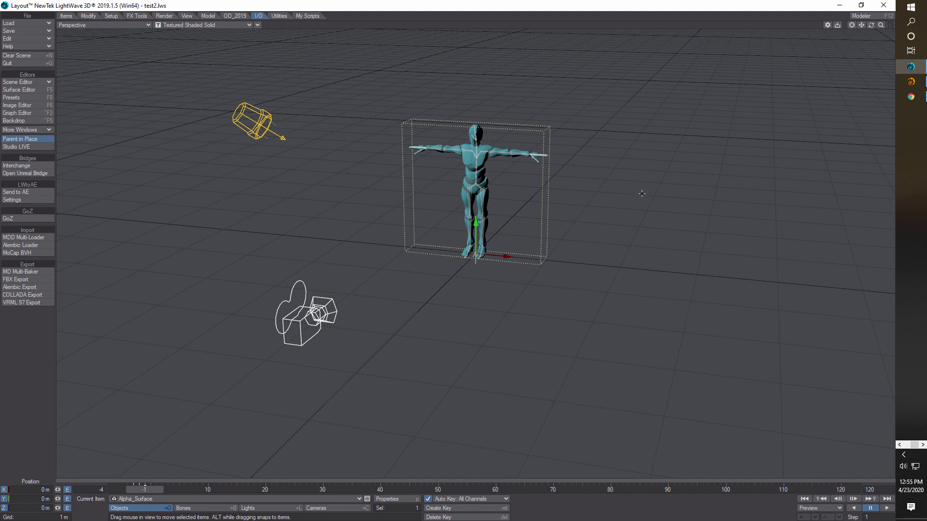
{"action": "left_click", "coordinate": [867, 16]}
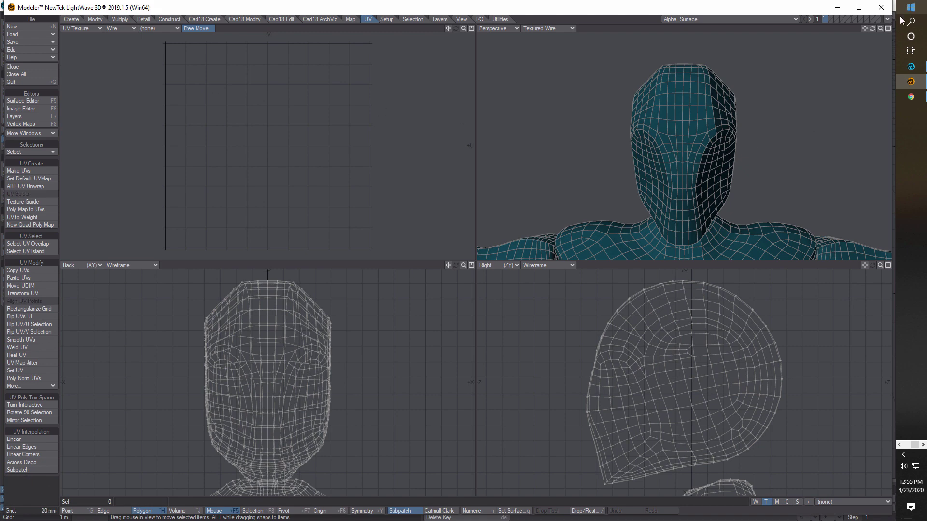
Step: Select all the head's polygons and cut the head away from the body
{"action": "left_click_drag", "start_coordinate": [880, 32], "coordinate": [821, 32]}
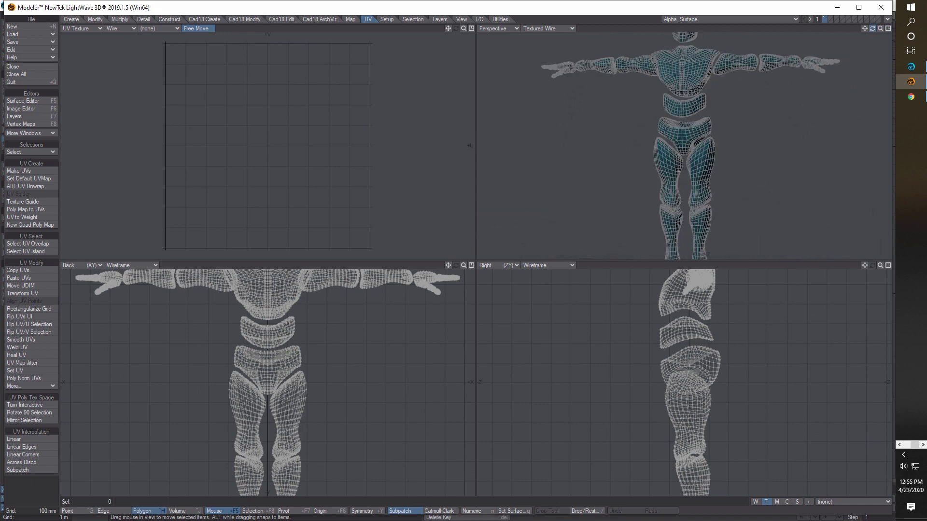
{"action": "left_click_drag", "start_coordinate": [880, 29], "coordinate": [873, 34]}
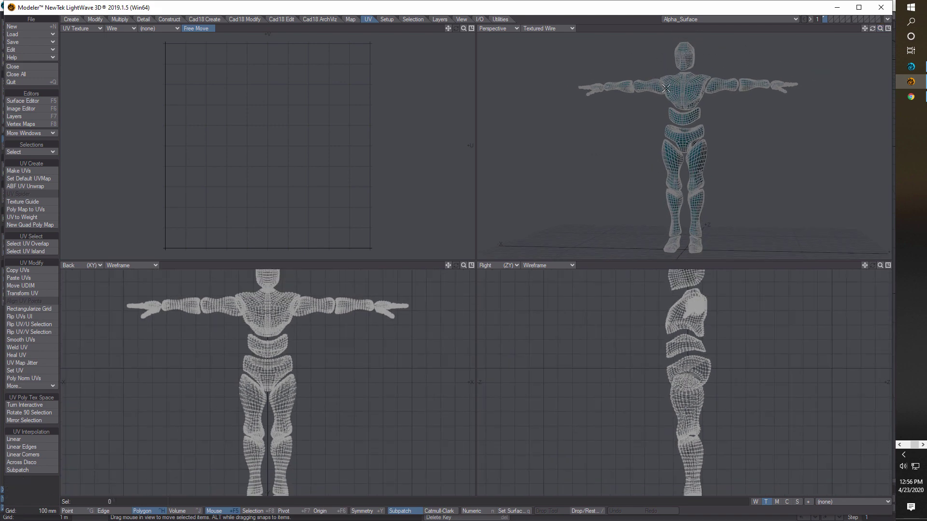
{"action": "left_click", "coordinate": [688, 52]}
{"action": "key", "text": "bracketright"}
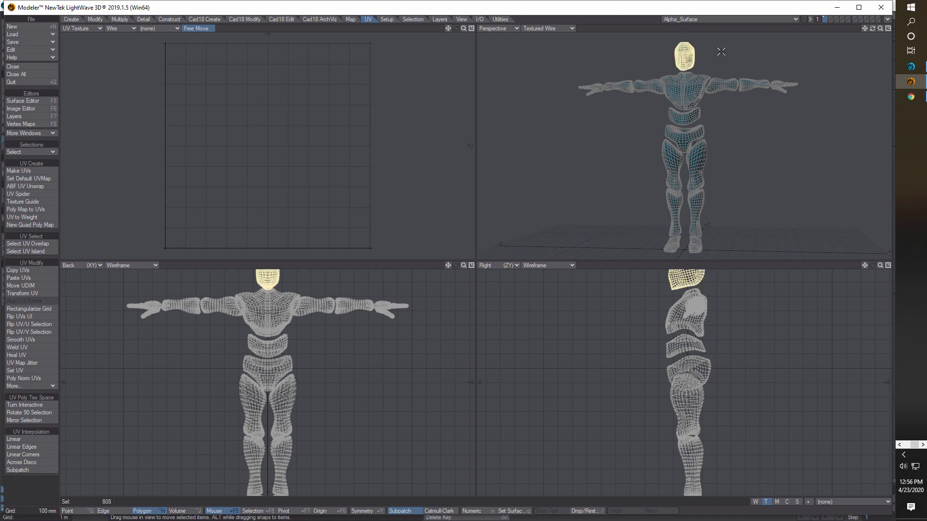
{"action": "key", "text": "x"}
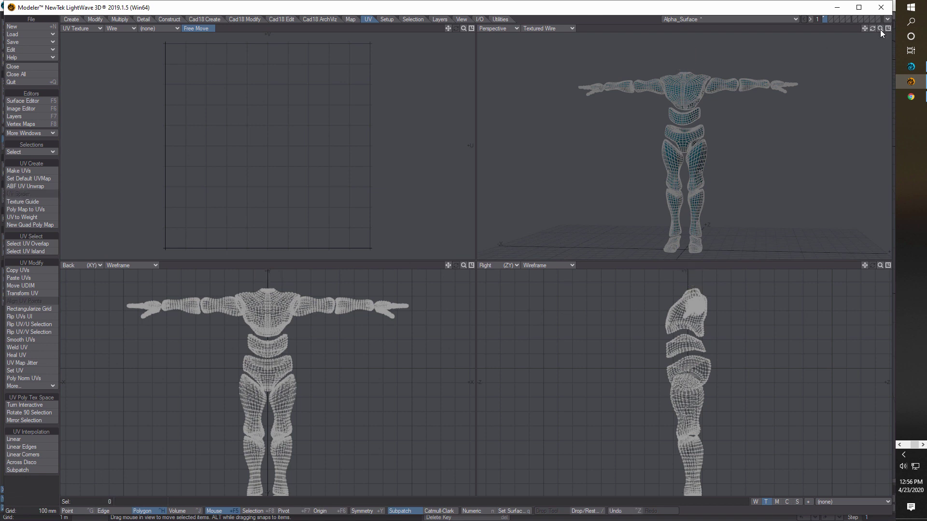
Step: Paste the head into an empty layer and fit it in all viewports
{"action": "left_click", "coordinate": [833, 20]}
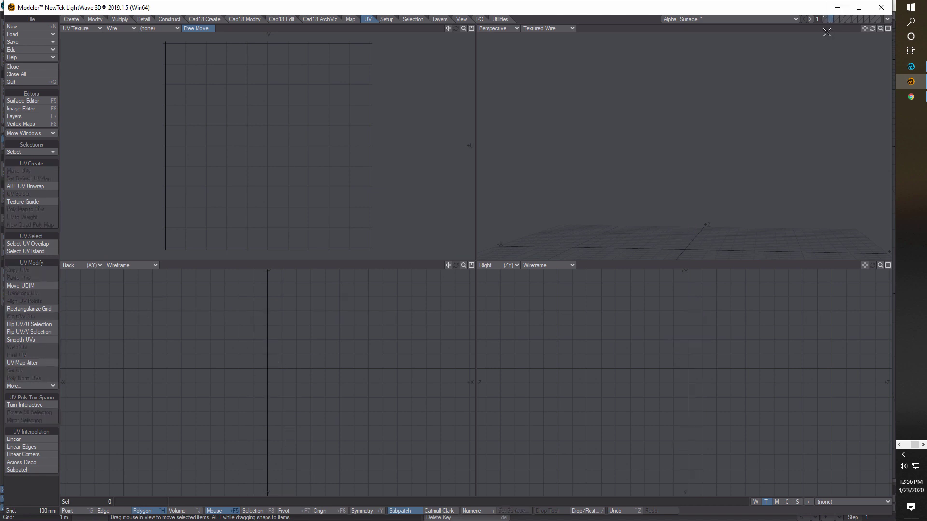
{"action": "key", "text": "v"}
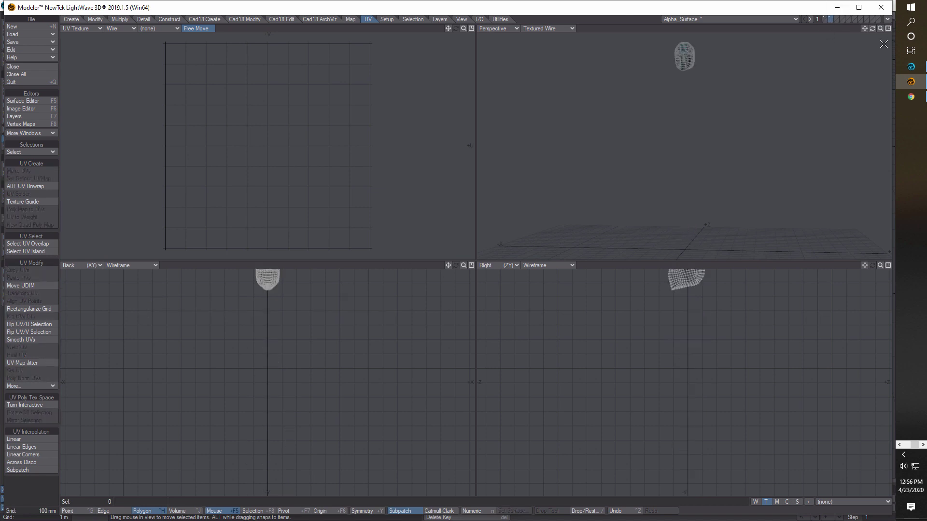
{"action": "key", "text": "a"}
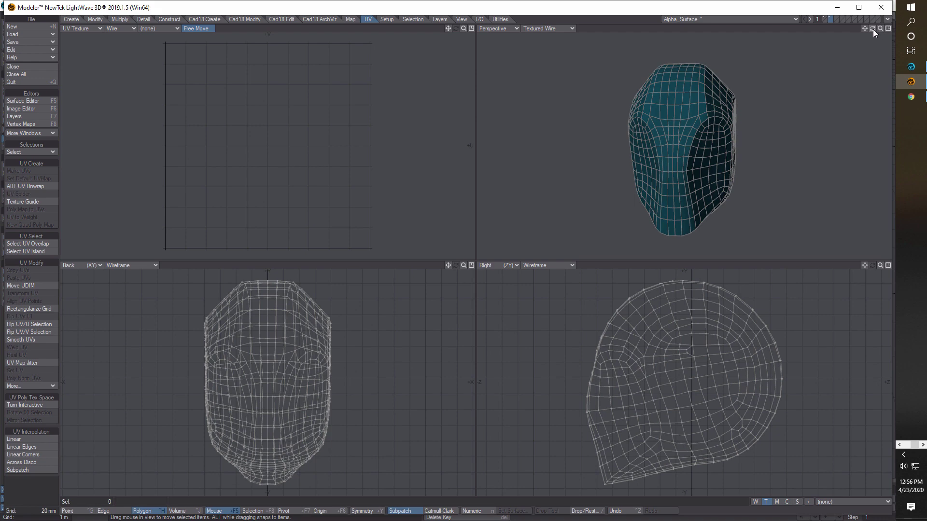
{"action": "mouse_move", "coordinate": [873, 28]}
{"action": "left_mouse_down"}
{"action": "mouse_move", "coordinate": [820, 32]}
{"action": "mouse_move", "coordinate": [872, 28]}
{"action": "mouse_move", "coordinate": [855, 30]}
{"action": "left_mouse_up"}
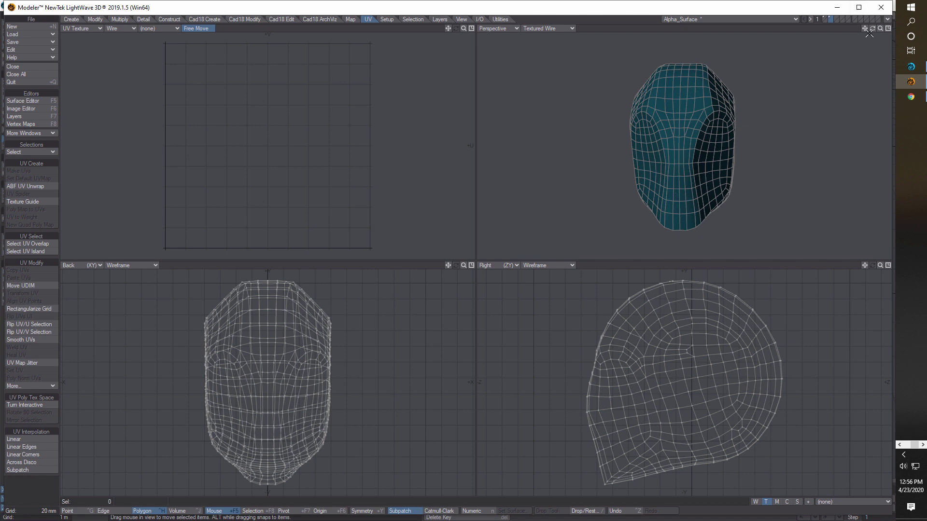
{"action": "left_click_drag", "start_coordinate": [872, 29], "coordinate": [888, 30]}
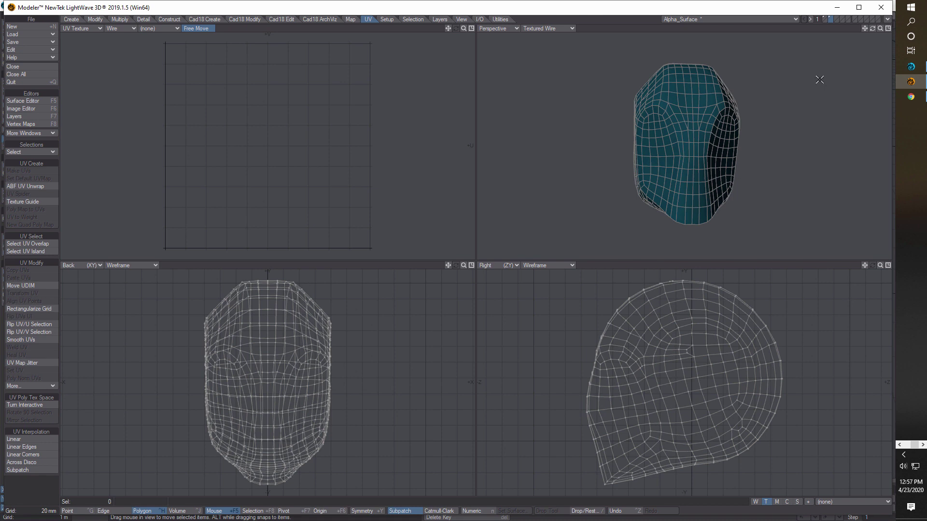
Step: In Edge mode, select the head's centre edge loop with Select Loop
{"action": "left_click", "coordinate": [106, 511]}
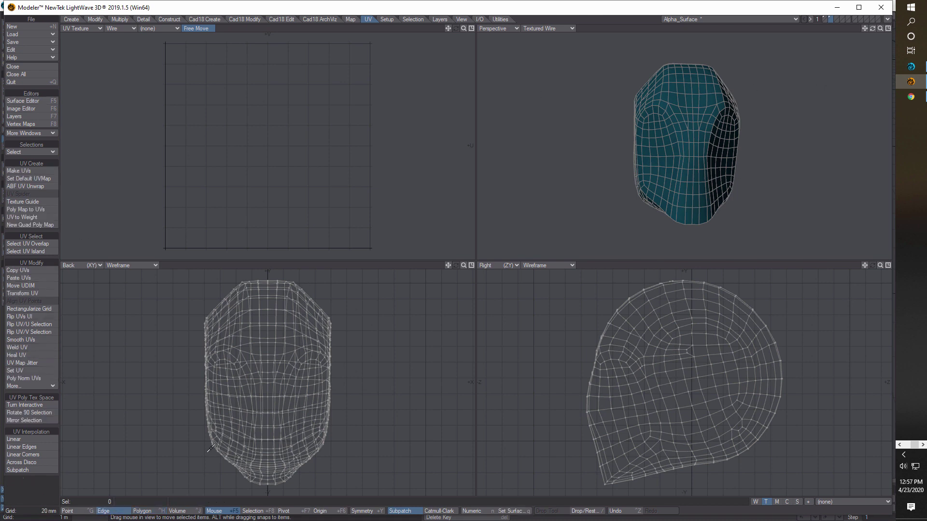
{"action": "left_click", "coordinate": [693, 126]}
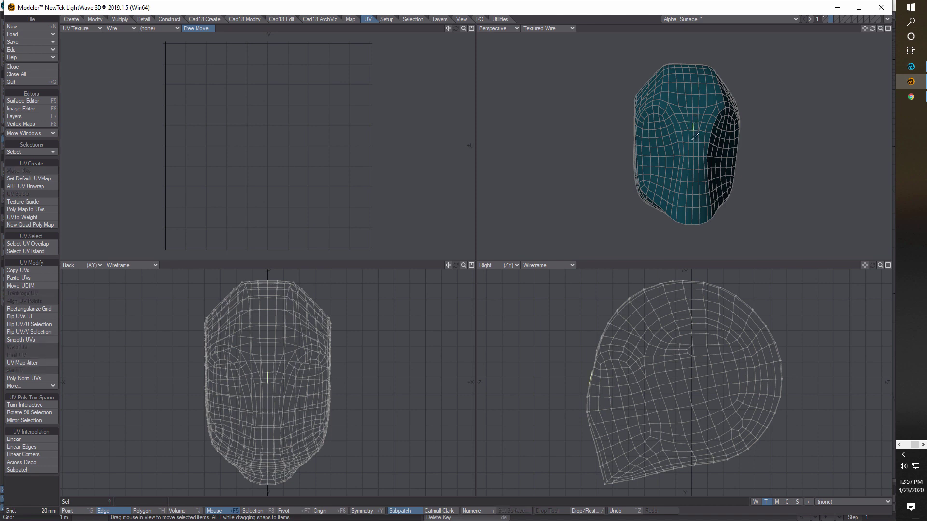
{"action": "left_click", "coordinate": [693, 137]}
{"action": "left_click", "coordinate": [32, 152]}
{"action": "left_click", "coordinate": [32, 153]}
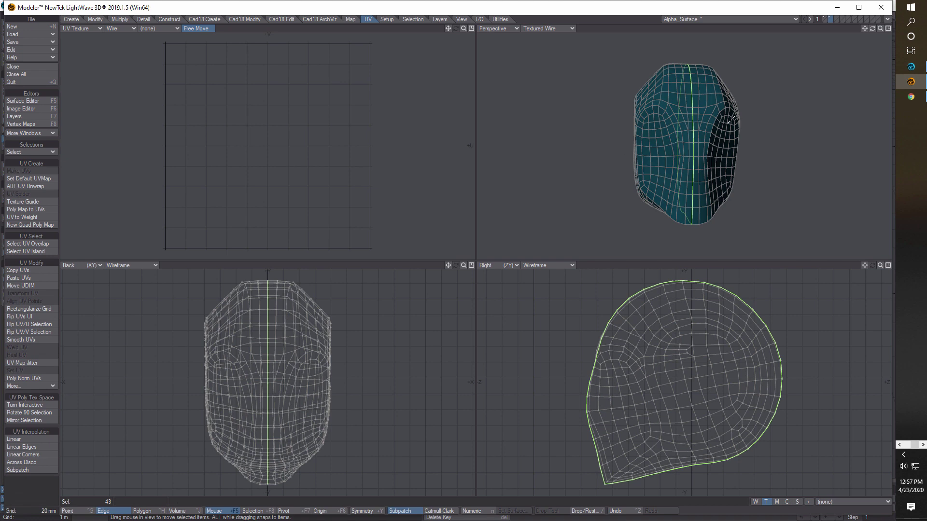
Step: Remove one edge from the seam, run ABF UV Unwrap, and clear the selection
{"action": "left_click", "coordinate": [694, 133]}
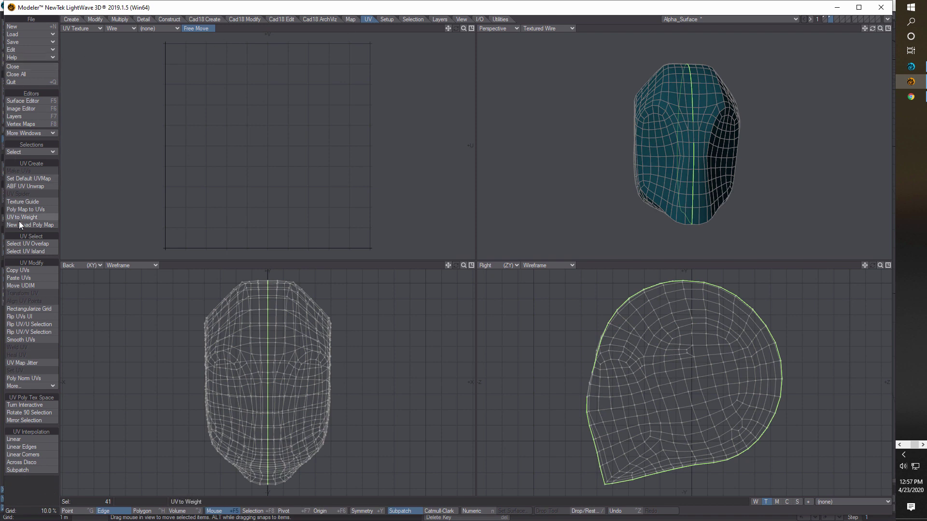
{"action": "left_click", "coordinate": [29, 187]}
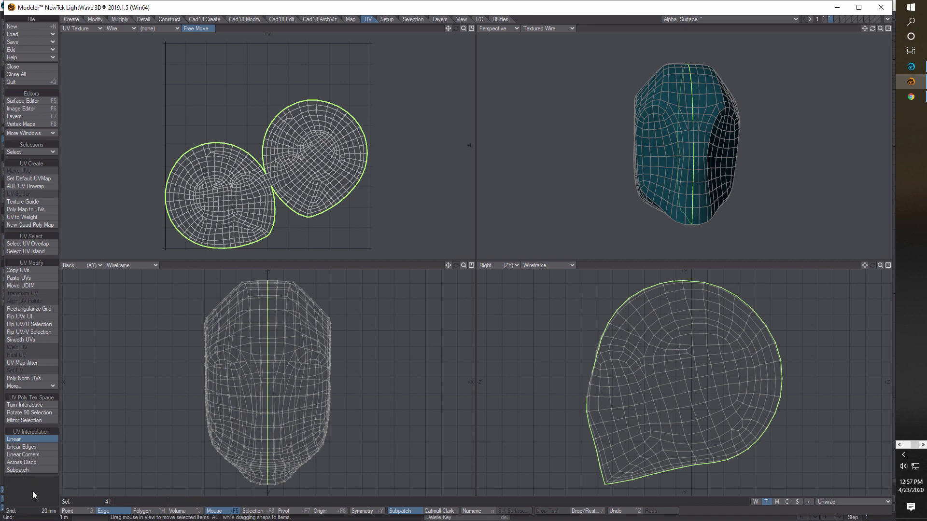
{"action": "left_click", "coordinate": [32, 492]}
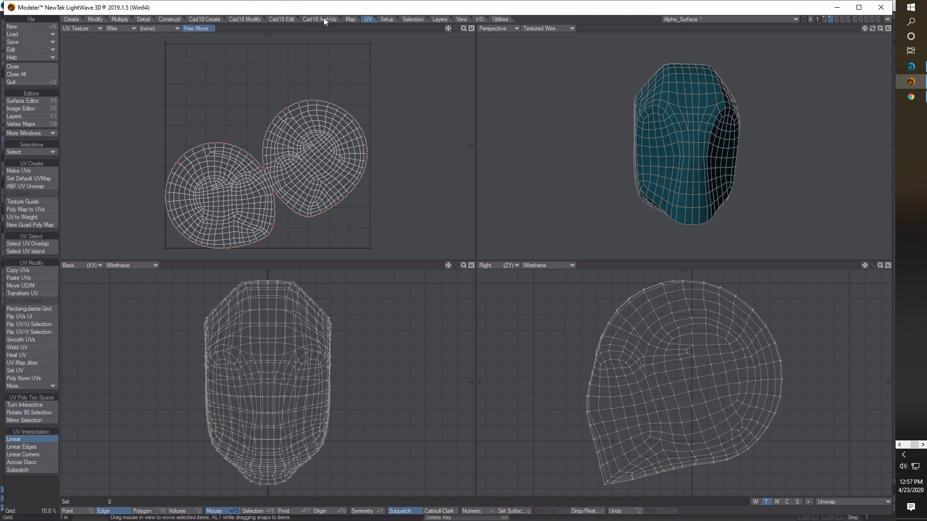
Step: Start an EPS export from the I/O tab with View set to Texture UV
{"action": "left_click", "coordinate": [480, 18]}
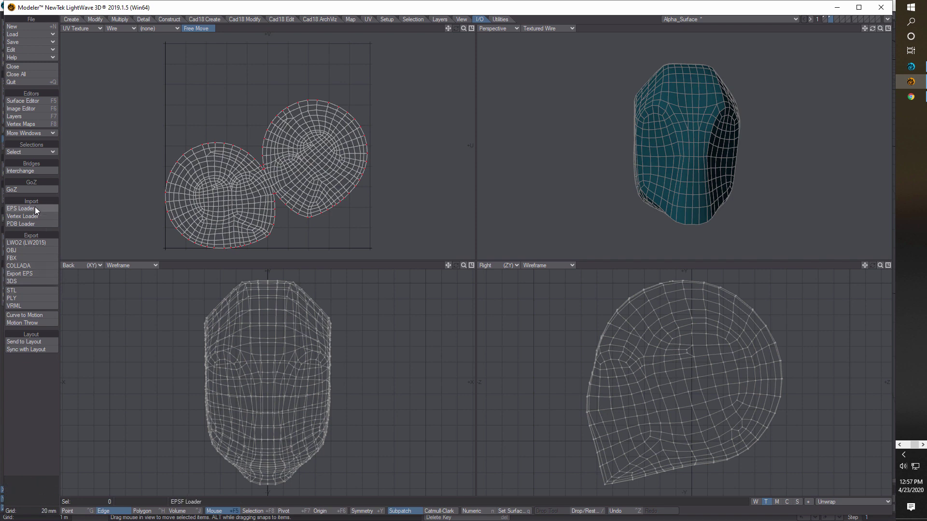
{"action": "left_click", "coordinate": [27, 273]}
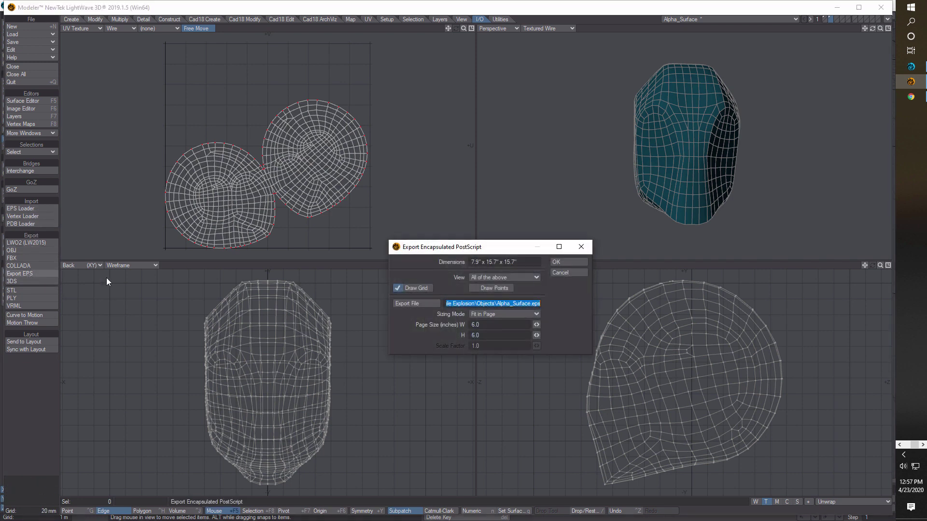
{"action": "left_click", "coordinate": [536, 278]}
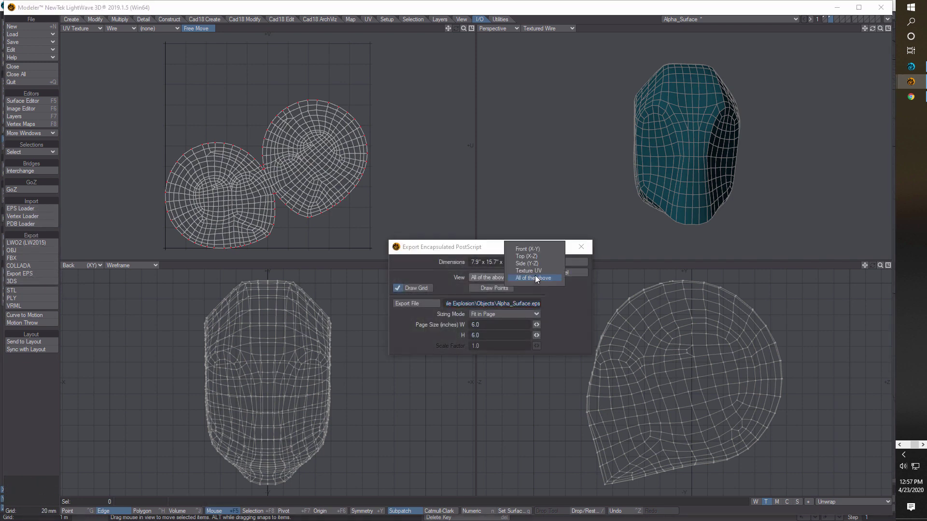
{"action": "left_click", "coordinate": [531, 271]}
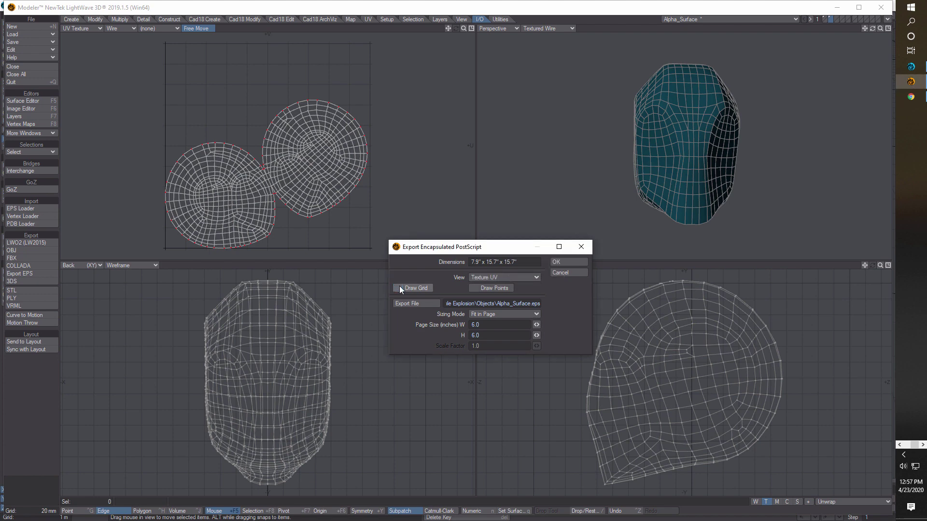
Step: Save the EPS as face2 on the Desktop and run the export
{"action": "left_click", "coordinate": [428, 305]}
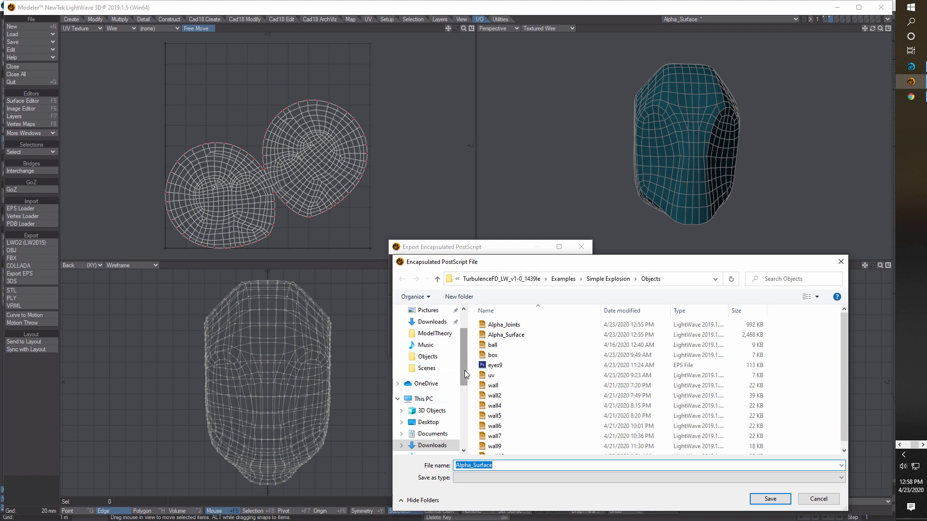
{"action": "left_click_drag", "start_coordinate": [464, 370], "coordinate": [462, 352]}
{"action": "left_click", "coordinate": [434, 332]}
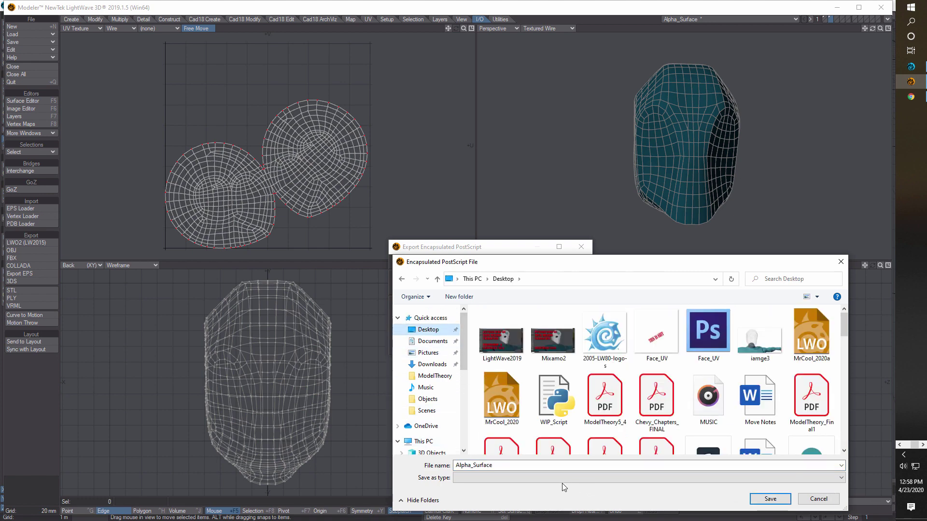
{"action": "double_click", "coordinate": [542, 466]}
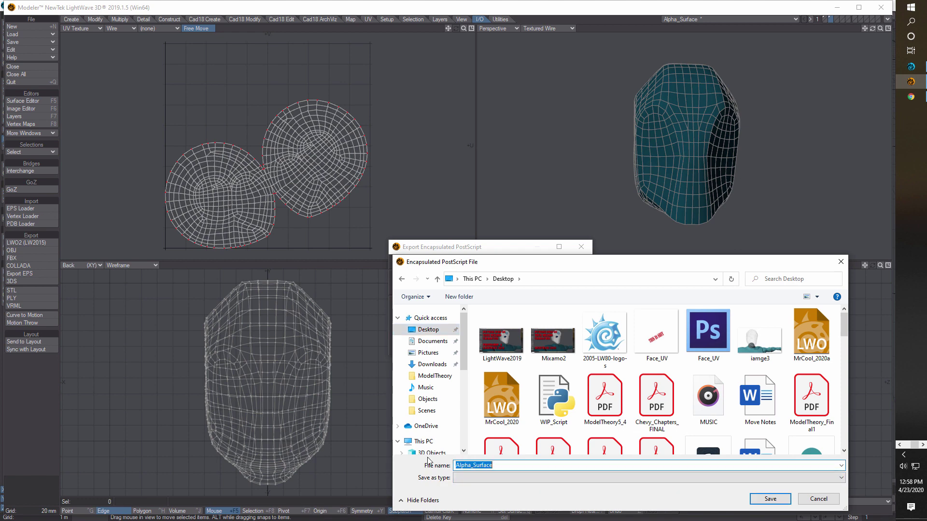
{"action": "type", "text": "face"}
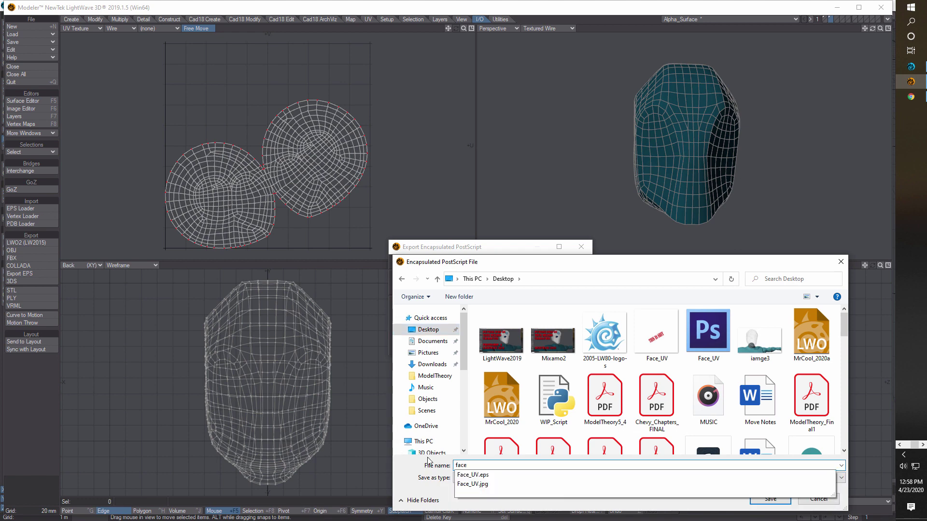
{"action": "type", "text": "2"}
{"action": "left_click", "coordinate": [765, 500]}
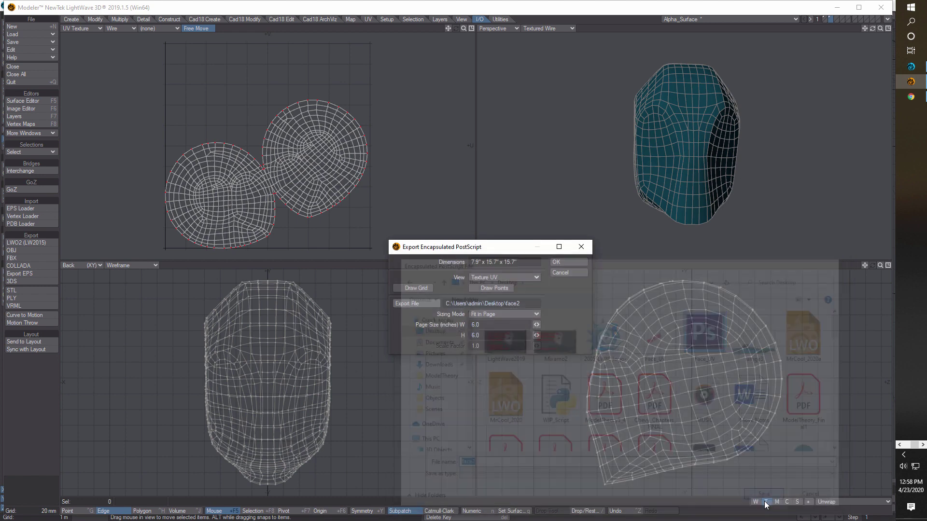
{"action": "left_click", "coordinate": [568, 262]}
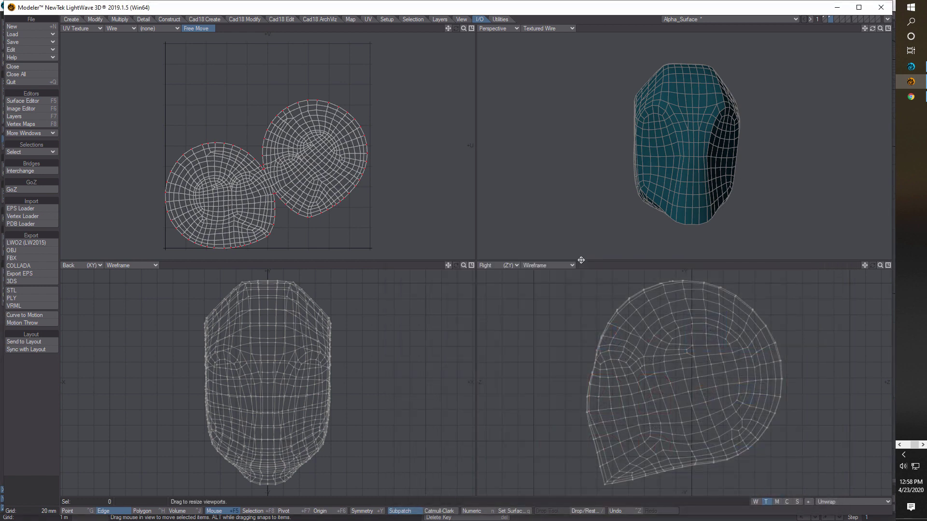
{"action": "left_click", "coordinate": [841, 8]}
Step: Open the face2 EPS file in Photoshop
{"action": "left_click", "coordinate": [27, 6]}
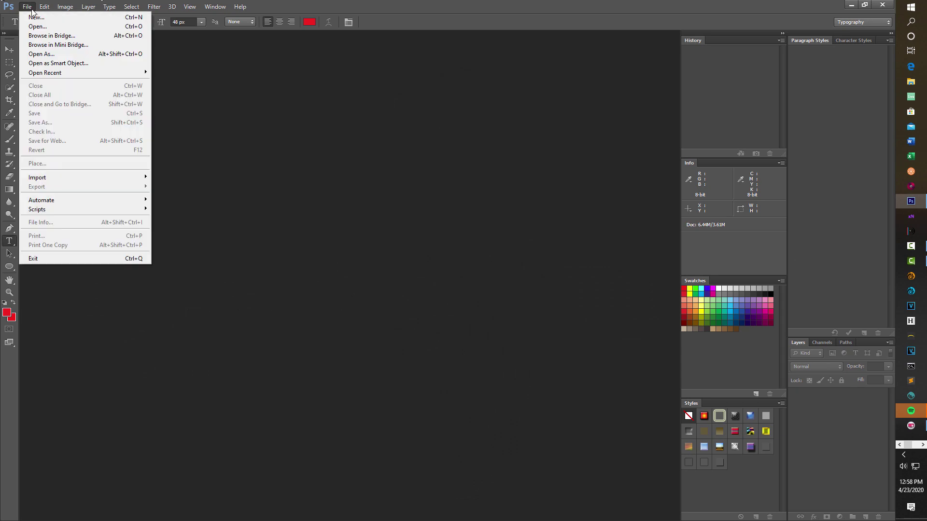
{"action": "left_click", "coordinate": [41, 26]}
{"action": "left_click", "coordinate": [384, 120]}
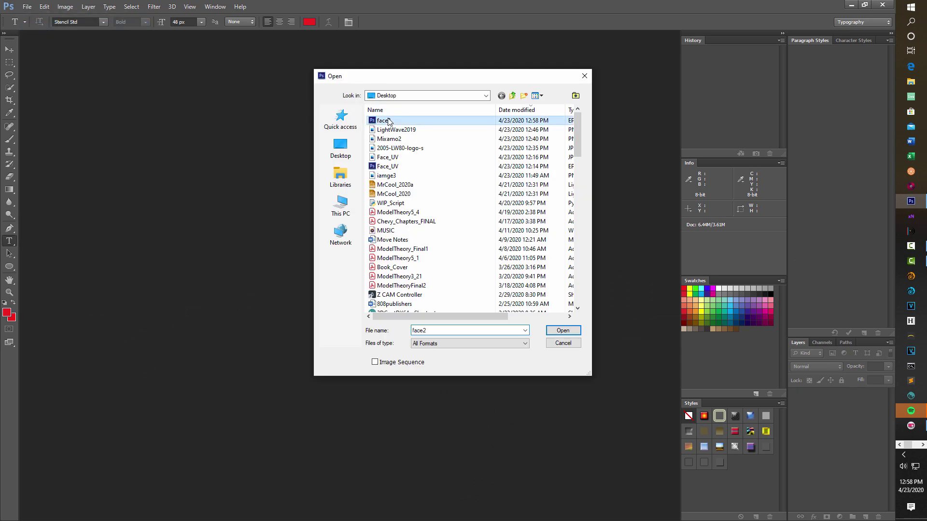
{"action": "left_click", "coordinate": [563, 331]}
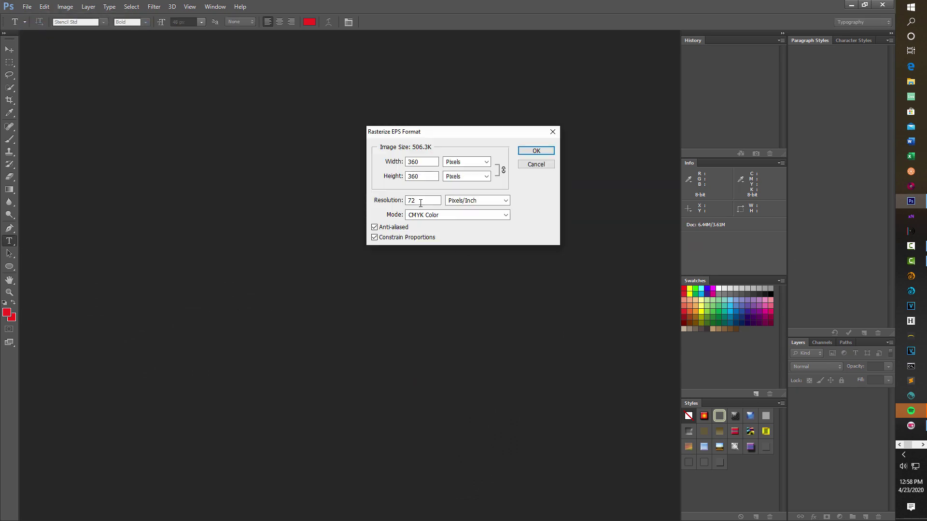
Step: Rasterize it at 300 ppi in RGB Color, then zoom to 100%
{"action": "left_click_drag", "start_coordinate": [421, 203], "coordinate": [357, 201]}
{"action": "type", "text": "300"}
{"action": "left_click", "coordinate": [506, 215]}
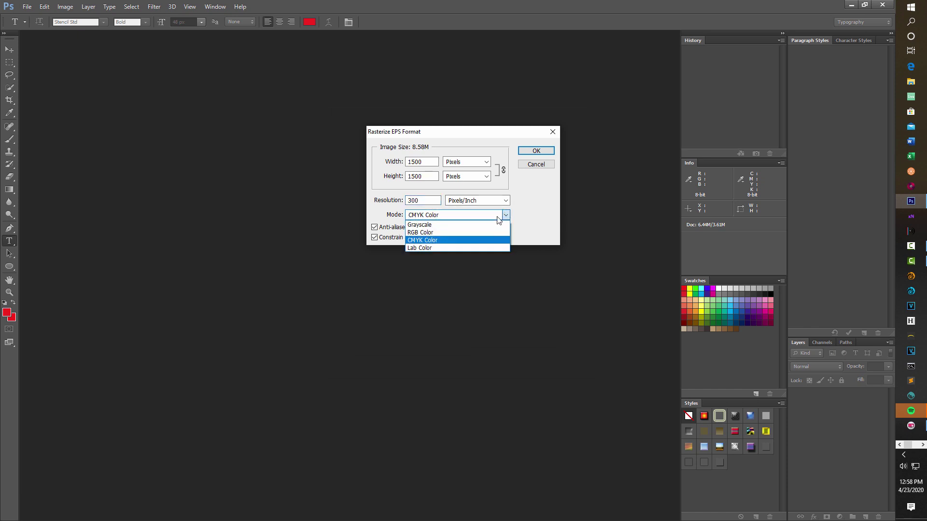
{"action": "left_click", "coordinate": [438, 237]}
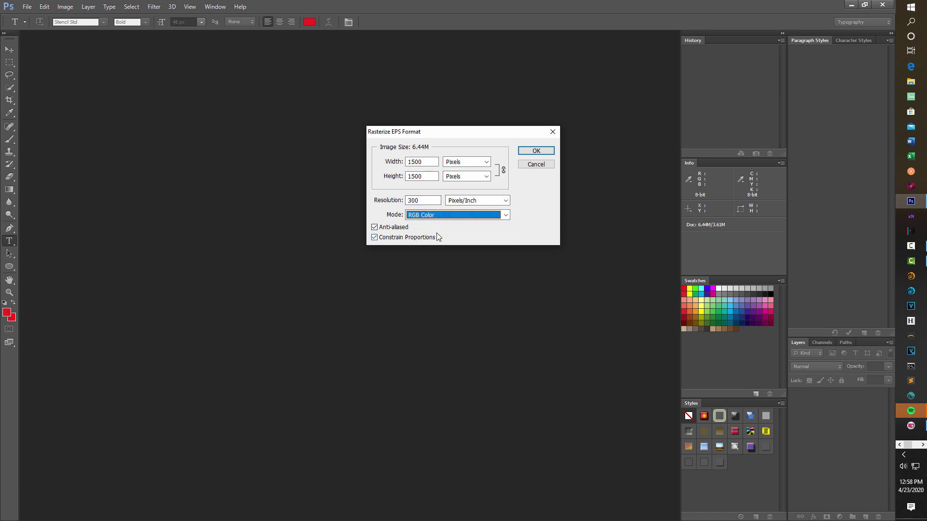
{"action": "left_click", "coordinate": [537, 151]}
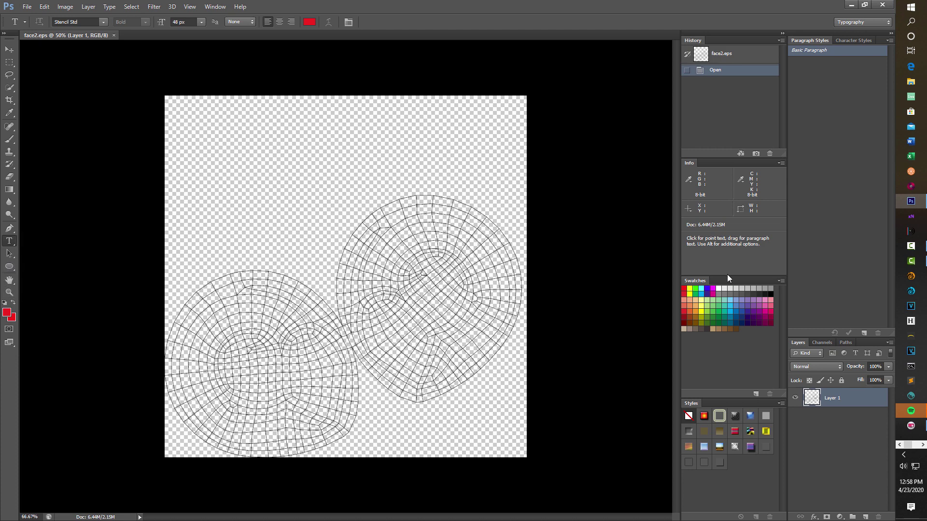
{"action": "key", "text": "ctrl+plus"}
{"action": "key", "text": "ctrl+plus"}
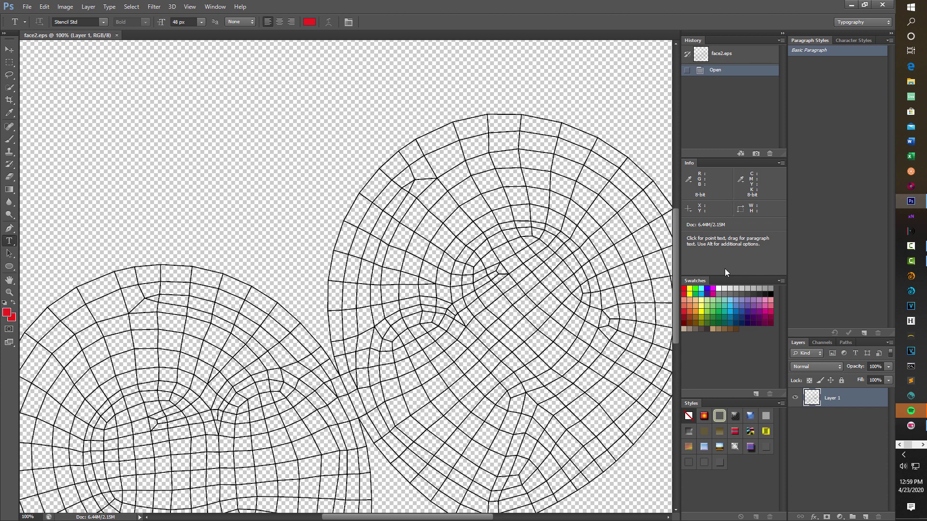
Step: Draw an ellipse over the left face mesh's eye area and give it a blue fill
{"action": "key", "text": "space"}
{"action": "left_click_drag", "start_coordinate": [298, 299], "coordinate": [291, 199]}
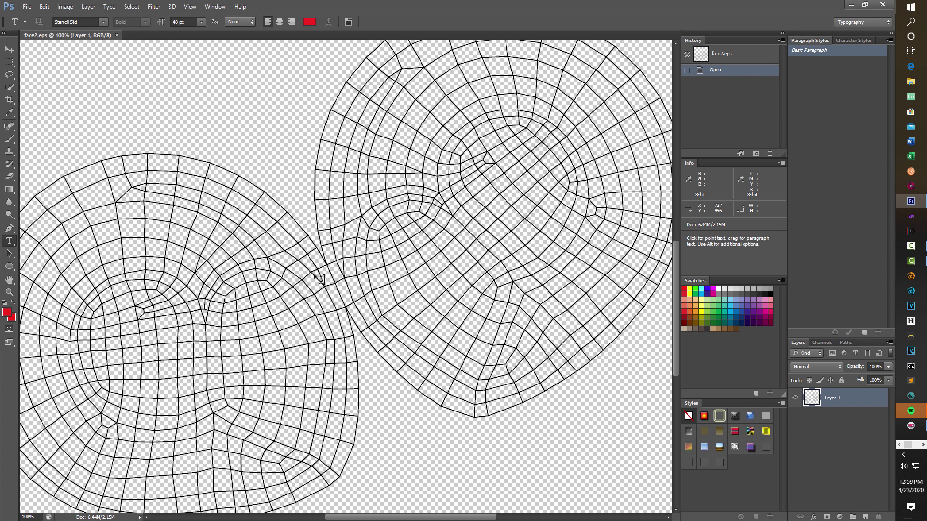
{"action": "left_click", "coordinate": [14, 266]}
{"action": "left_click", "coordinate": [54, 288]}
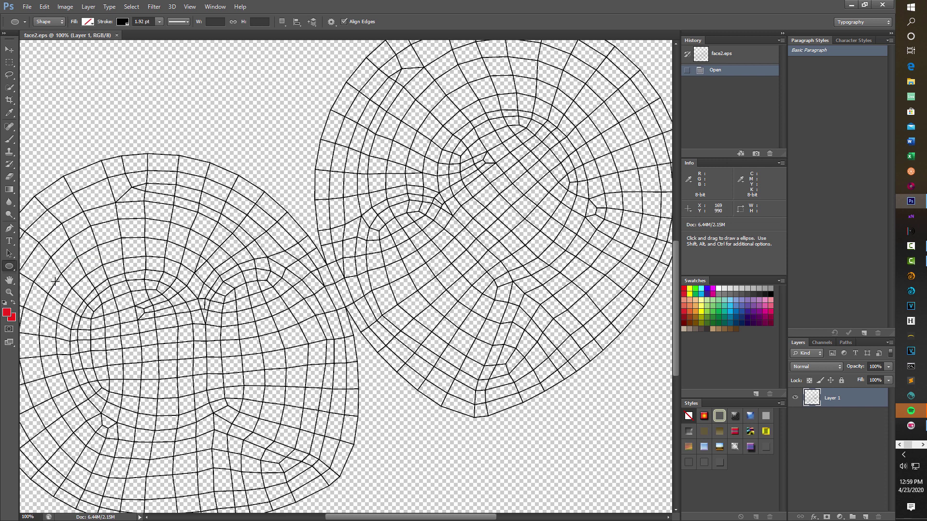
{"action": "left_click_drag", "start_coordinate": [247, 324], "coordinate": [333, 373]}
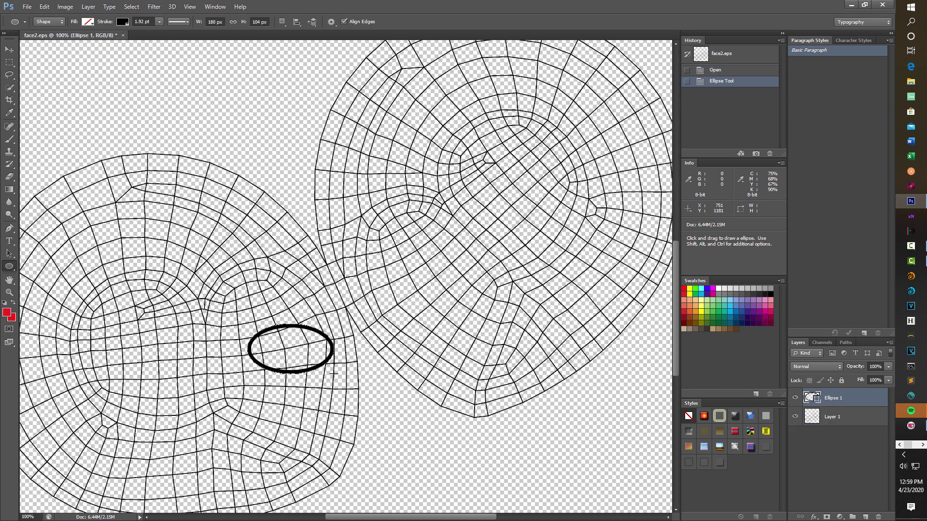
{"action": "left_click", "coordinate": [88, 22]}
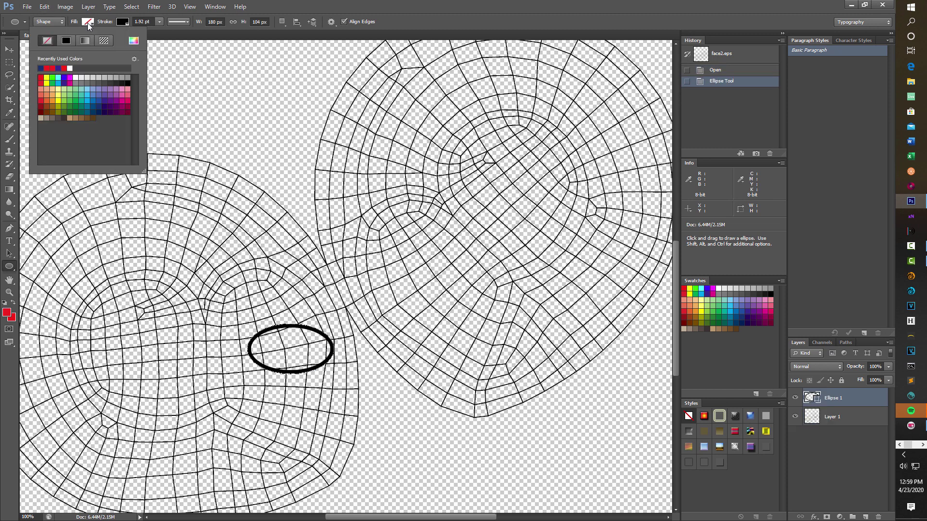
{"action": "left_click", "coordinate": [65, 77]}
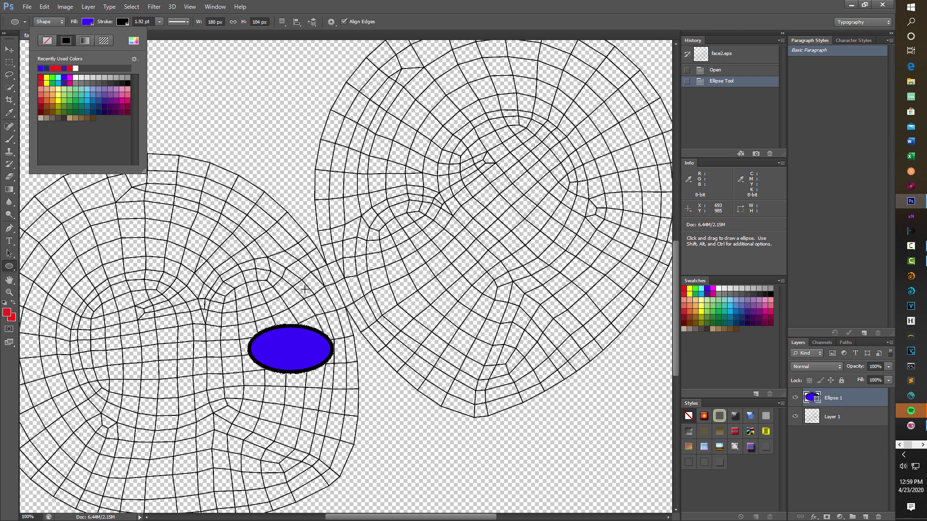
Step: Move the blue ellipse slightly up and to the left
{"action": "key", "text": "t"}
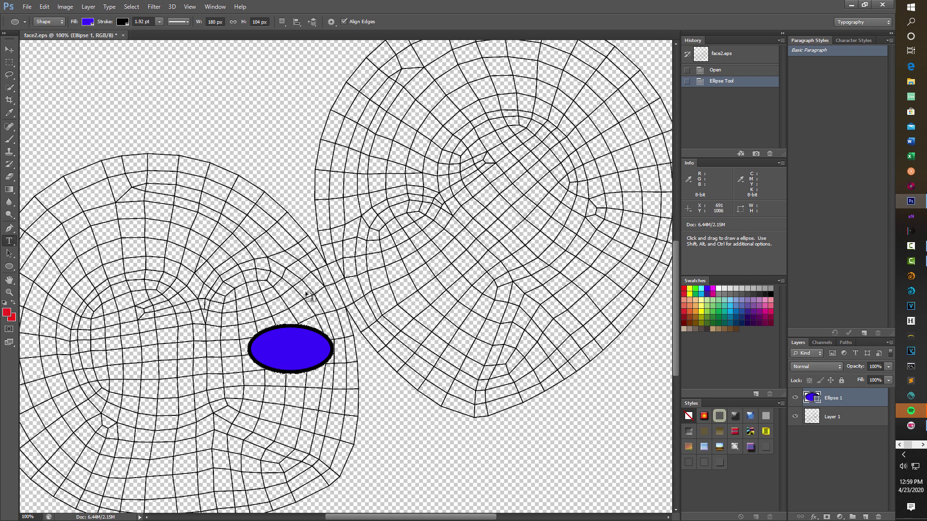
{"action": "left_click", "coordinate": [9, 49]}
{"action": "left_click_drag", "start_coordinate": [291, 354], "coordinate": [276, 331]}
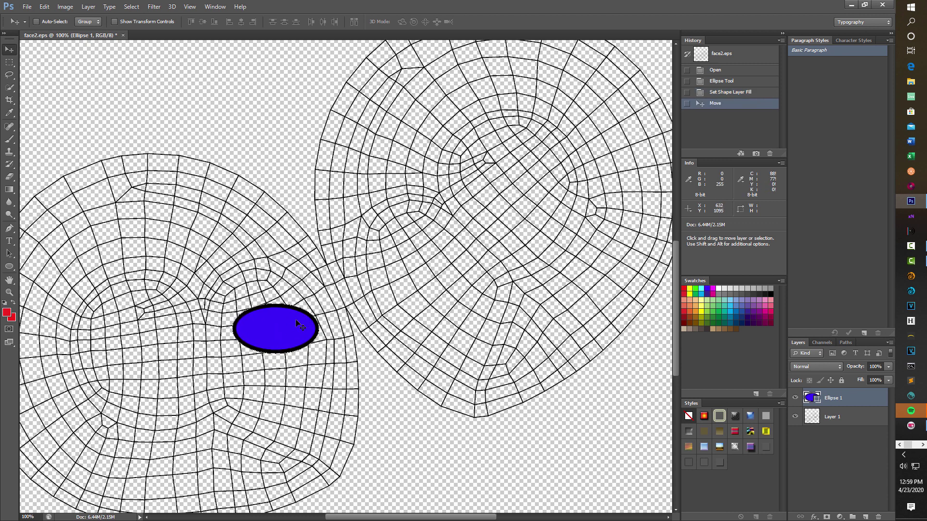
Step: Rotate the ellipse to about -22.7° and scale it to about 81%
{"action": "key", "text": "ctrl+t"}
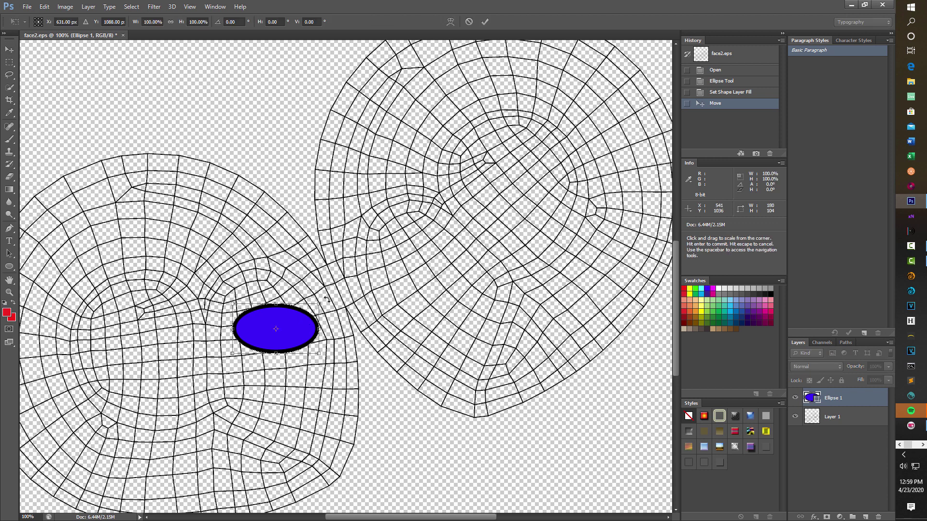
{"action": "left_click_drag", "start_coordinate": [328, 299], "coordinate": [314, 280]}
{"action": "right_click", "coordinate": [307, 287]}
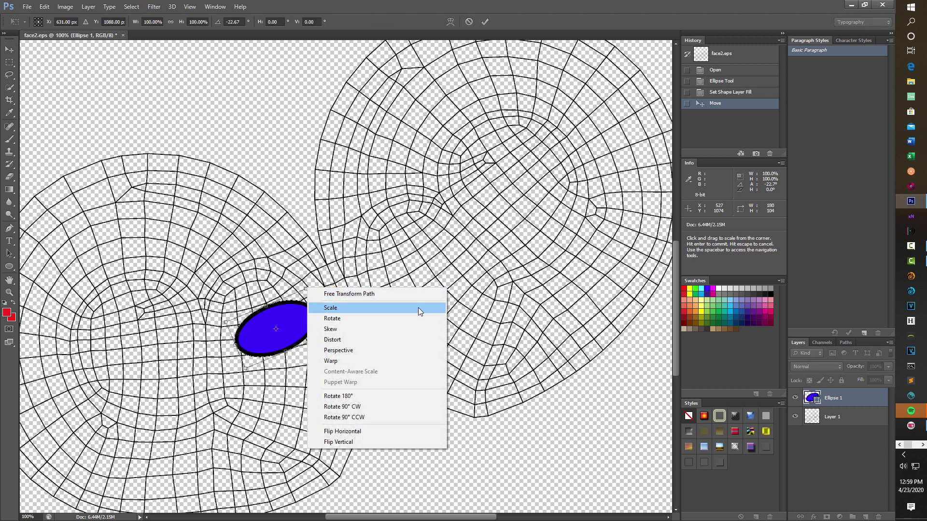
{"action": "left_click", "coordinate": [211, 258]}
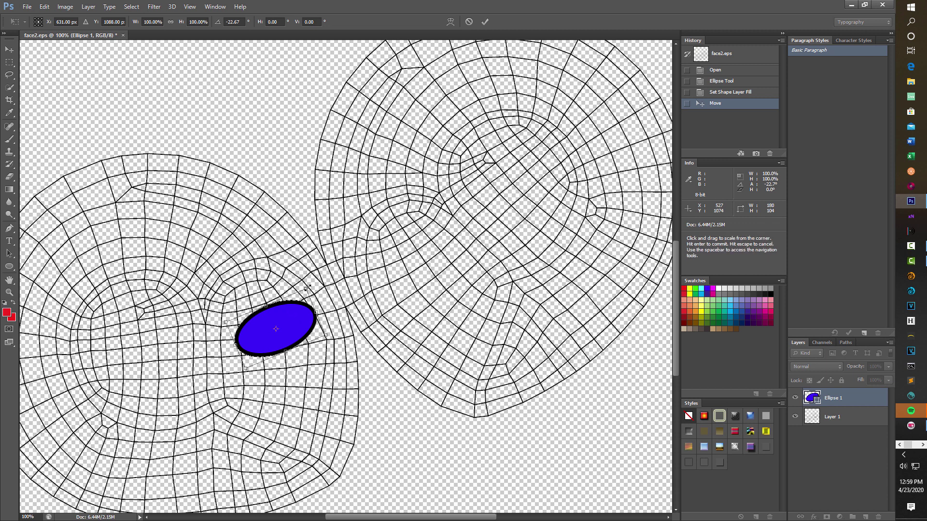
{"action": "left_click_drag", "start_coordinate": [307, 288], "coordinate": [297, 334]}
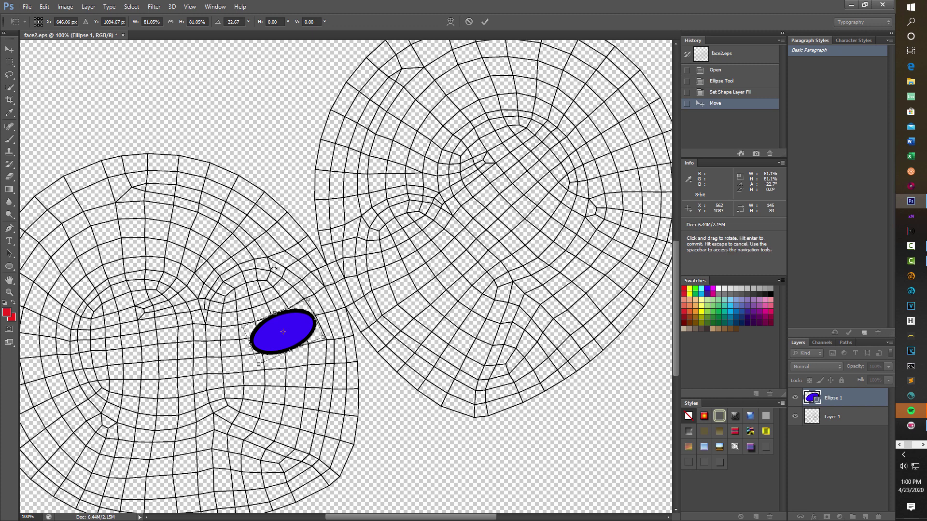
{"action": "key", "text": "Return"}
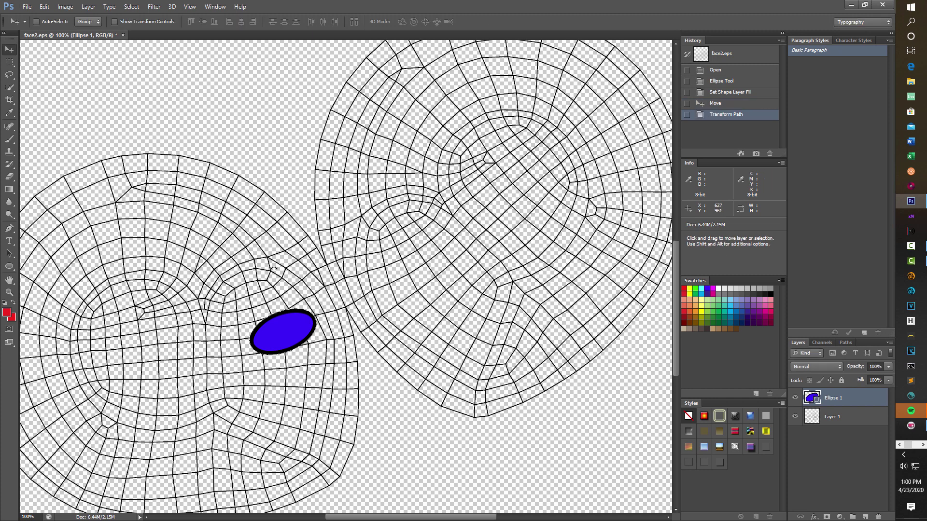
Step: Duplicate the Ellipse 1 layer as Ellipse 1 copy
{"action": "right_click", "coordinate": [850, 401]}
{"action": "left_click", "coordinate": [822, 62]}
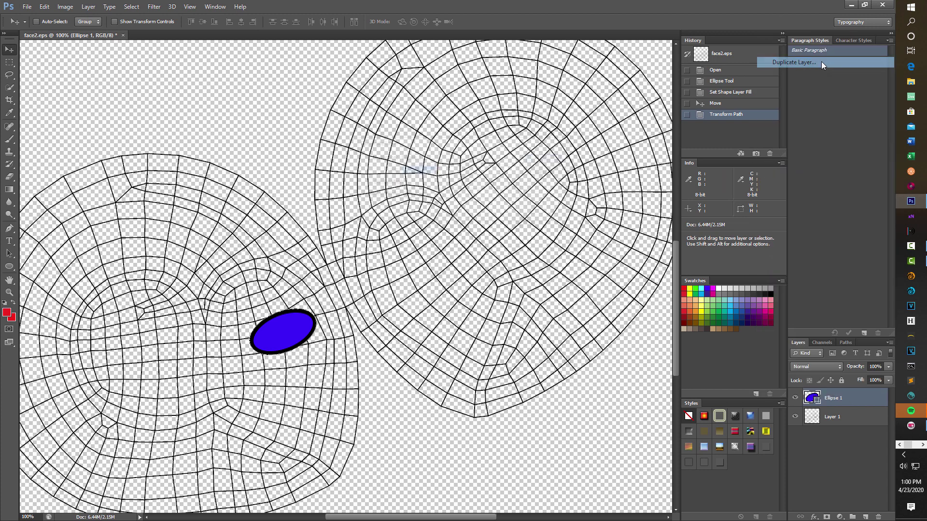
{"action": "left_click", "coordinate": [547, 155]}
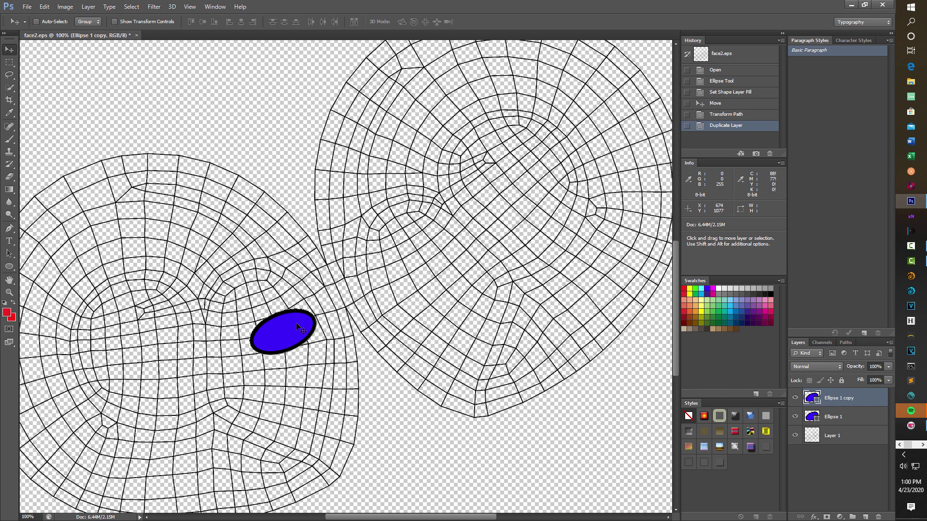
Step: Nudge the copied ellipse with the arrow keys onto the right face mesh
{"action": "key", "text": "Right"}
{"action": "key", "text": "Right"}
{"action": "key", "text": "Right"}
{"action": "key", "text": "Right"}
{"action": "key", "text": "Right"}
{"action": "key", "text": "Right"}
{"action": "key", "text": "Right"}
{"action": "key", "text": "Right"}
{"action": "key", "text": "Right"}
{"action": "key", "text": "Right"}
{"action": "key", "text": "Right"}
{"action": "key", "text": "Right"}
{"action": "key", "text": "Right"}
{"action": "key", "text": "Right"}
{"action": "key", "text": "Right"}
{"action": "key", "text": "Right"}
{"action": "key", "text": "Right"}
{"action": "key", "text": "Right"}
{"action": "key", "text": "Right"}
{"action": "key", "text": "Right"}
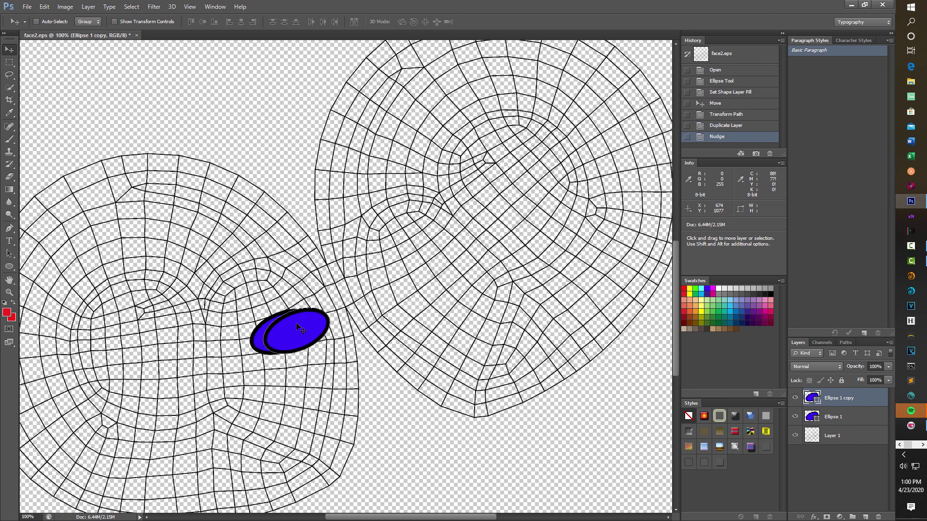
{"action": "key", "text": "Right"}
{"action": "key", "text": "Right"}
{"action": "key", "text": "Right"}
{"action": "key", "text": "Right"}
{"action": "key", "text": "Right"}
{"action": "key", "text": "Right"}
{"action": "key", "text": "Right"}
{"action": "key", "text": "Right"}
{"action": "key", "text": "Right"}
{"action": "key", "text": "Right"}
{"action": "key", "text": "Right"}
{"action": "key", "text": "Right"}
{"action": "key", "text": "Right"}
{"action": "key", "text": "Right"}
{"action": "key", "text": "Right"}
{"action": "key", "text": "Right"}
{"action": "key", "text": "Right"}
{"action": "key", "text": "Right"}
{"action": "key", "text": "Right"}
{"action": "key", "text": "Right"}
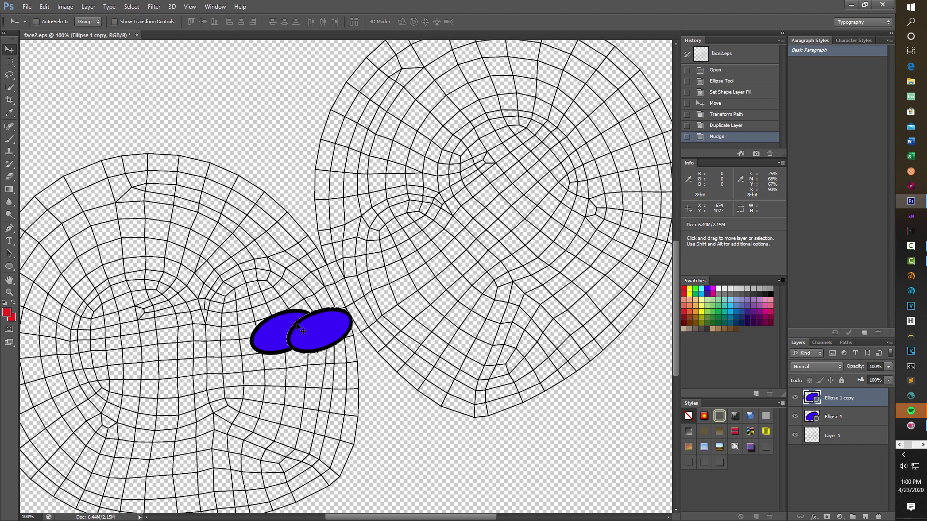
{"action": "key", "text": "Right"}
{"action": "key", "text": "Right"}
{"action": "key", "text": "Right"}
{"action": "key", "text": "Right"}
{"action": "key", "text": "Right"}
{"action": "key", "text": "Right"}
{"action": "key", "text": "Right"}
{"action": "key", "text": "Right"}
{"action": "key", "text": "Right"}
{"action": "key", "text": "Right"}
{"action": "key", "text": "Right"}
{"action": "key", "text": "Right"}
{"action": "key", "text": "Right"}
{"action": "key", "text": "Right"}
{"action": "key", "text": "Right"}
{"action": "key", "text": "Right"}
{"action": "key", "text": "Right"}
{"action": "key", "text": "Right"}
{"action": "key", "text": "Right"}
{"action": "key", "text": "Right"}
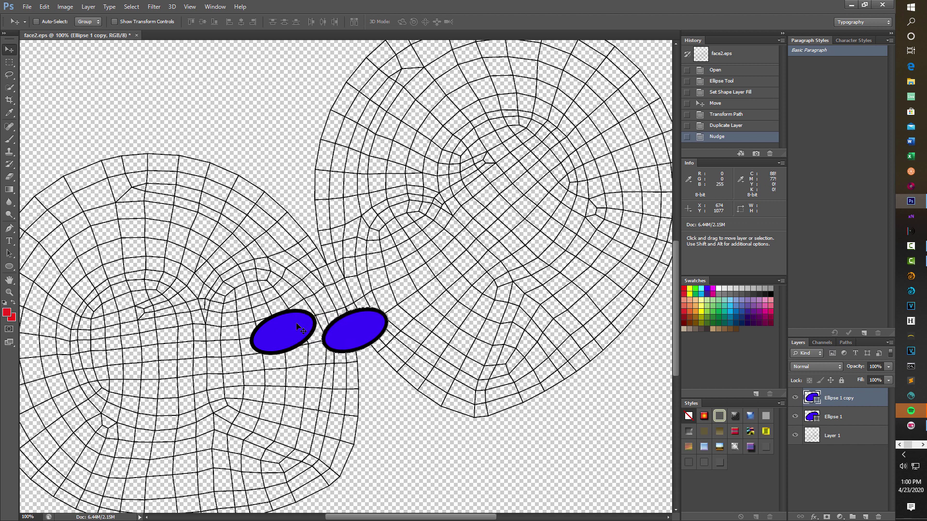
{"action": "key", "text": "Right"}
{"action": "key", "text": "Right"}
{"action": "key", "text": "Right"}
{"action": "key", "text": "Right"}
{"action": "key", "text": "Right"}
{"action": "key", "text": "Right"}
{"action": "key", "text": "Right"}
{"action": "key", "text": "Right"}
{"action": "key", "text": "Right"}
{"action": "key", "text": "Right"}
{"action": "key", "text": "Right"}
{"action": "key", "text": "Right"}
{"action": "key", "text": "Right"}
{"action": "key", "text": "Right"}
{"action": "key", "text": "Right"}
{"action": "key", "text": "Right"}
{"action": "key", "text": "Right"}
{"action": "key", "text": "Right"}
{"action": "key", "text": "Right"}
{"action": "key", "text": "Right"}
{"action": "key", "text": "Up"}
{"action": "key", "text": "Up"}
{"action": "key", "text": "Up"}
{"action": "key", "text": "Up"}
{"action": "key", "text": "Up"}
{"action": "key", "text": "Up"}
{"action": "key", "text": "Up"}
{"action": "key", "text": "Up"}
{"action": "key", "text": "Up"}
{"action": "key", "text": "Up"}
{"action": "key", "text": "Up"}
{"action": "key", "text": "Up"}
{"action": "key", "text": "Up"}
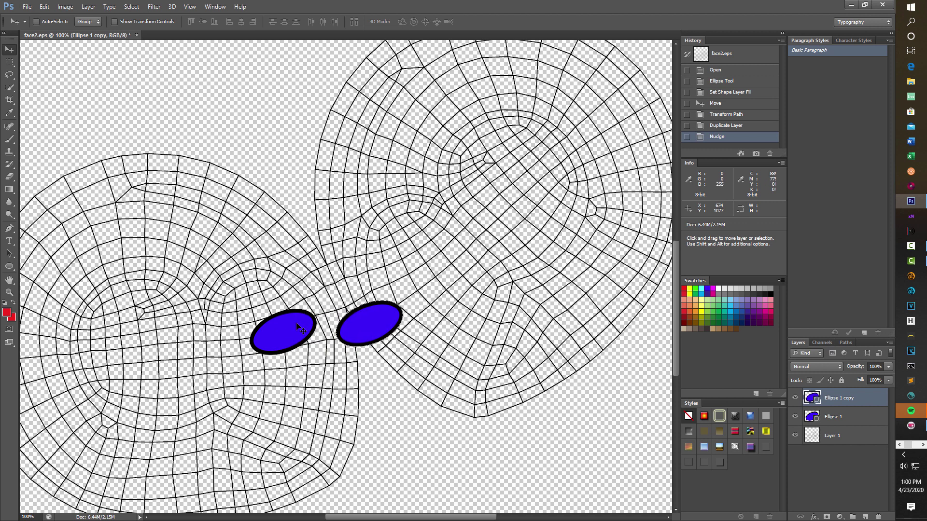
{"action": "key", "text": "Up"}
{"action": "key", "text": "Up"}
{"action": "key", "text": "Up"}
{"action": "key", "text": "Up"}
{"action": "key", "text": "Up"}
{"action": "key", "text": "Up"}
{"action": "key", "text": "Up"}
{"action": "key", "text": "Up"}
{"action": "key", "text": "Up"}
{"action": "key", "text": "Up"}
{"action": "key", "text": "Up"}
{"action": "key", "text": "Up"}
{"action": "key", "text": "Up"}
{"action": "key", "text": "Up"}
{"action": "key", "text": "Up"}
{"action": "key", "text": "Up"}
{"action": "key", "text": "Up"}
{"action": "key", "text": "Up"}
{"action": "key", "text": "Up"}
{"action": "key", "text": "Up"}
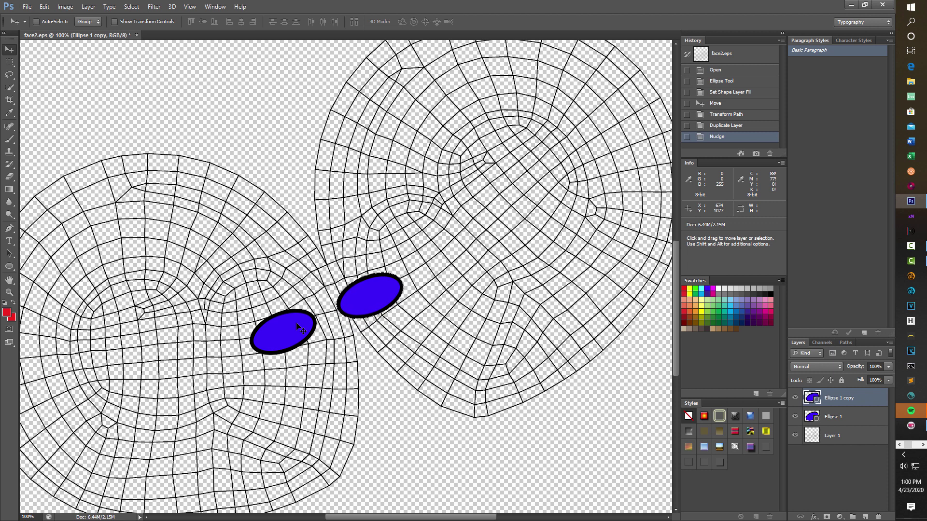
{"action": "key", "text": "Right"}
{"action": "key", "text": "Right"}
{"action": "key", "text": "Right"}
{"action": "key", "text": "Right"}
{"action": "key", "text": "Right"}
{"action": "key", "text": "Right"}
{"action": "key", "text": "Right"}
{"action": "key", "text": "Right"}
{"action": "key", "text": "Right"}
{"action": "key", "text": "Right"}
{"action": "key", "text": "Right"}
{"action": "key", "text": "Right"}
{"action": "key", "text": "Right"}
{"action": "key", "text": "Right"}
{"action": "key", "text": "Right"}
{"action": "key", "text": "Right"}
{"action": "key", "text": "Right"}
{"action": "key", "text": "Right"}
{"action": "key", "text": "Right"}
{"action": "key", "text": "Right"}
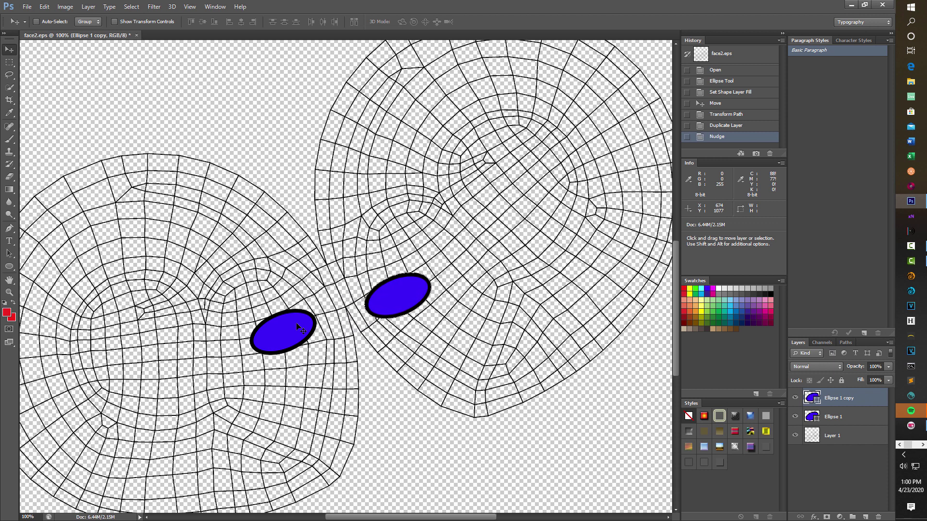
{"action": "key", "text": "Right"}
{"action": "key", "text": "Right"}
{"action": "key", "text": "Right"}
{"action": "key", "text": "Right"}
{"action": "key", "text": "Right"}
{"action": "key", "text": "Right"}
{"action": "key", "text": "Right"}
{"action": "key", "text": "Right"}
{"action": "key", "text": "Right"}
{"action": "key", "text": "Right"}
{"action": "key", "text": "Right"}
{"action": "key", "text": "Right"}
{"action": "key", "text": "Right"}
{"action": "key", "text": "Right"}
{"action": "key", "text": "Right"}
{"action": "key", "text": "Right"}
{"action": "key", "text": "Right"}
{"action": "key", "text": "Right"}
{"action": "key", "text": "Right"}
{"action": "key", "text": "Right"}
{"action": "key", "text": "Up"}
{"action": "key", "text": "Up"}
{"action": "key", "text": "Up"}
{"action": "key", "text": "Up"}
{"action": "key", "text": "Up"}
{"action": "key", "text": "Up"}
{"action": "key", "text": "Up"}
{"action": "key", "text": "Up"}
{"action": "key", "text": "Up"}
{"action": "key", "text": "Up"}
{"action": "key", "text": "Up"}
{"action": "key", "text": "Up"}
{"action": "key", "text": "Up"}
{"action": "key", "text": "Up"}
{"action": "key", "text": "Up"}
{"action": "key", "text": "Up"}
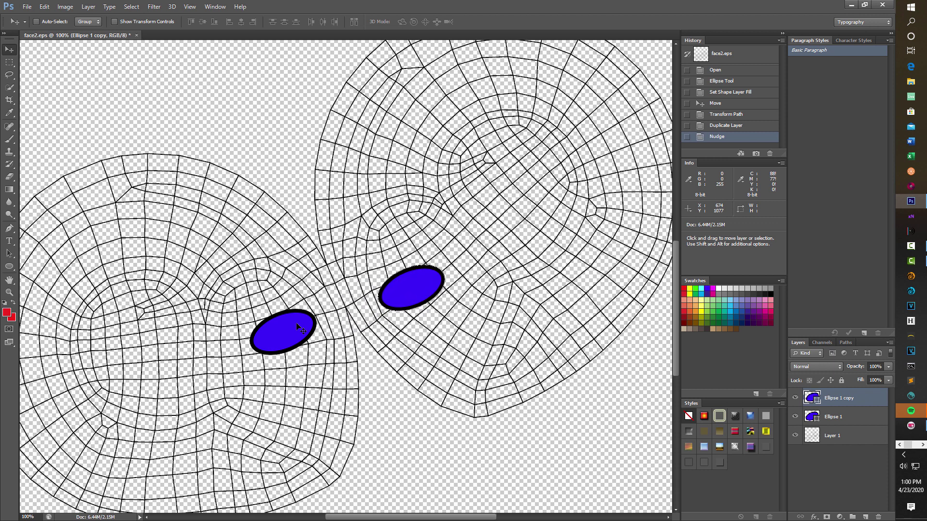
{"action": "key", "text": "Up"}
{"action": "key", "text": "Up"}
{"action": "key", "text": "Up"}
{"action": "key", "text": "Up"}
{"action": "key", "text": "Up"}
{"action": "key", "text": "Up"}
{"action": "key", "text": "Up"}
{"action": "key", "text": "Up"}
{"action": "key", "text": "Up"}
{"action": "key", "text": "Up"}
{"action": "key", "text": "Up"}
{"action": "key", "text": "Up"}
{"action": "key", "text": "Up"}
{"action": "key", "text": "Up"}
{"action": "key", "text": "Up"}
{"action": "key", "text": "Up"}
{"action": "key", "text": "Up"}
{"action": "key", "text": "Up"}
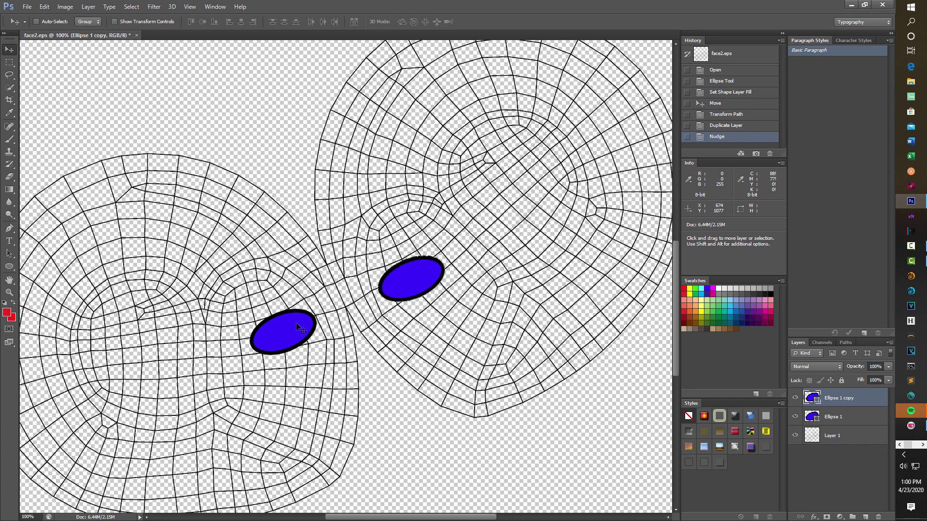
{"action": "key", "text": "Left"}
{"action": "key", "text": "Left"}
{"action": "key", "text": "Left"}
{"action": "key", "text": "Left"}
{"action": "key", "text": "Left"}
{"action": "key", "text": "Left"}
{"action": "key", "text": "Left"}
{"action": "key", "text": "Left"}
{"action": "key", "text": "Left"}
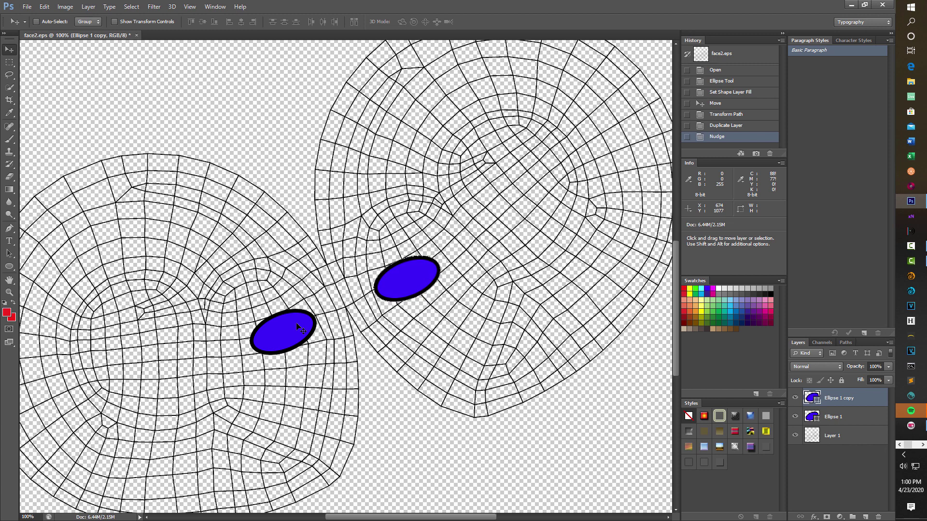
{"action": "key", "text": "Left"}
{"action": "key", "text": "Left"}
{"action": "key", "text": "Left"}
{"action": "key", "text": "Down"}
{"action": "key", "text": "Down"}
{"action": "key", "text": "Left"}
{"action": "key", "text": "Left"}
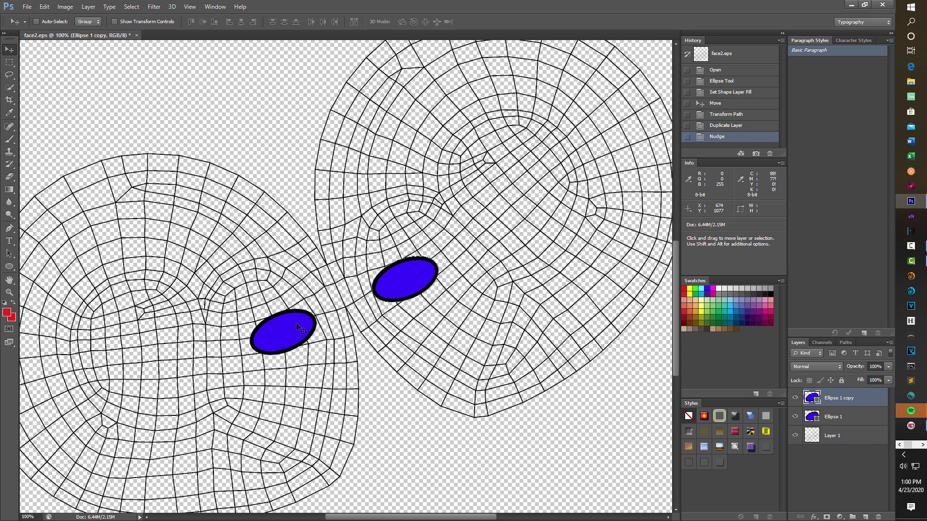
Step: Save the image as JPEG named eye10, accepting the JPEG options
{"action": "left_click", "coordinate": [27, 7]}
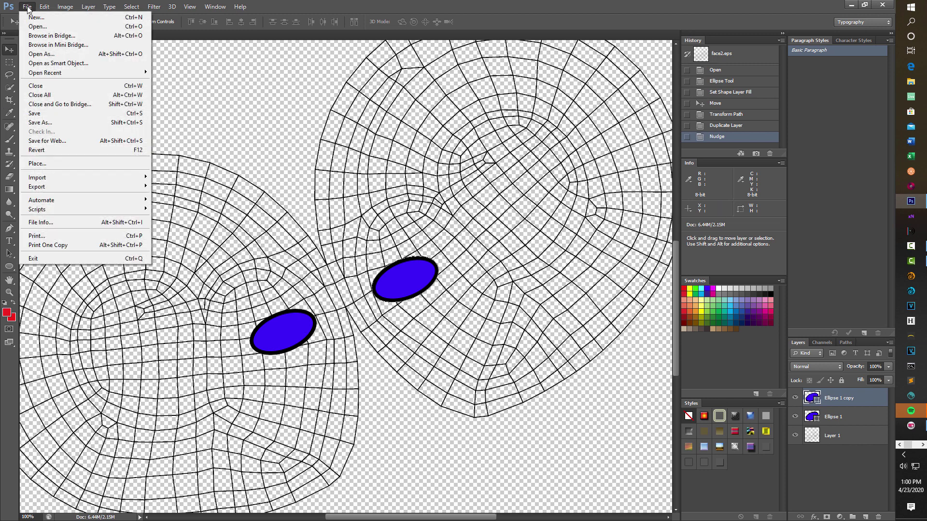
{"action": "left_click", "coordinate": [43, 123]}
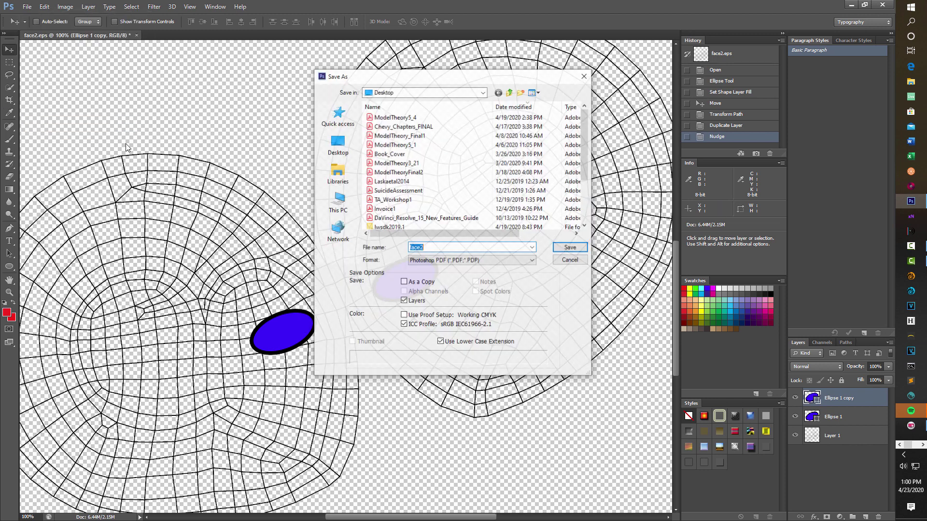
{"action": "left_click", "coordinate": [533, 261]}
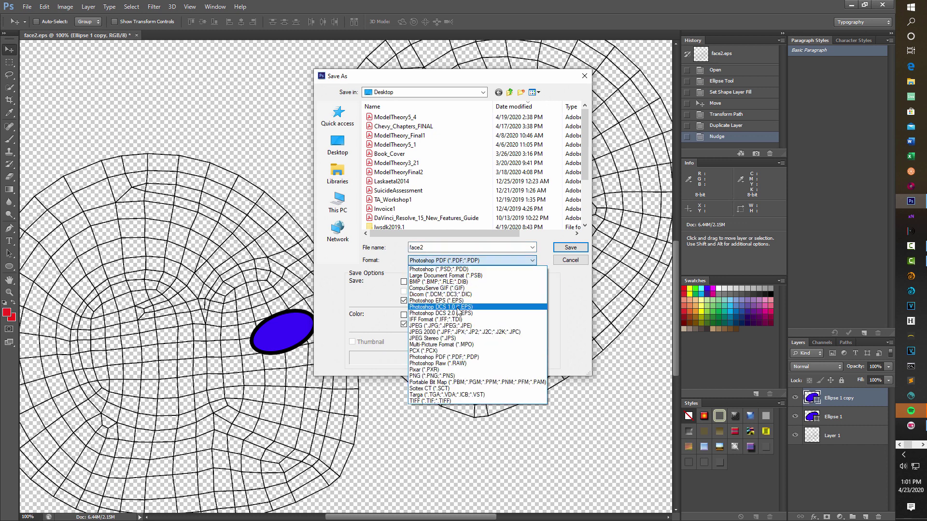
{"action": "left_click", "coordinate": [446, 327]}
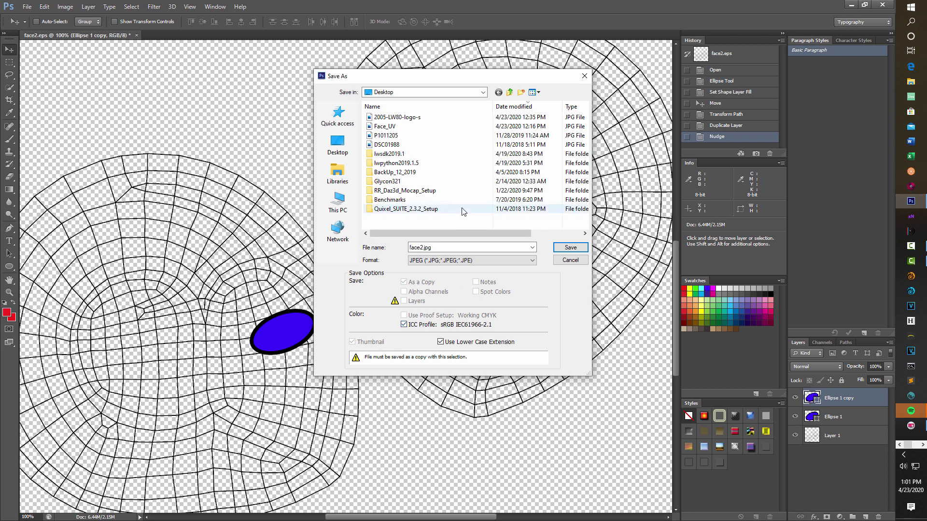
{"action": "double_click", "coordinate": [420, 248]}
{"action": "type", "text": "e"}
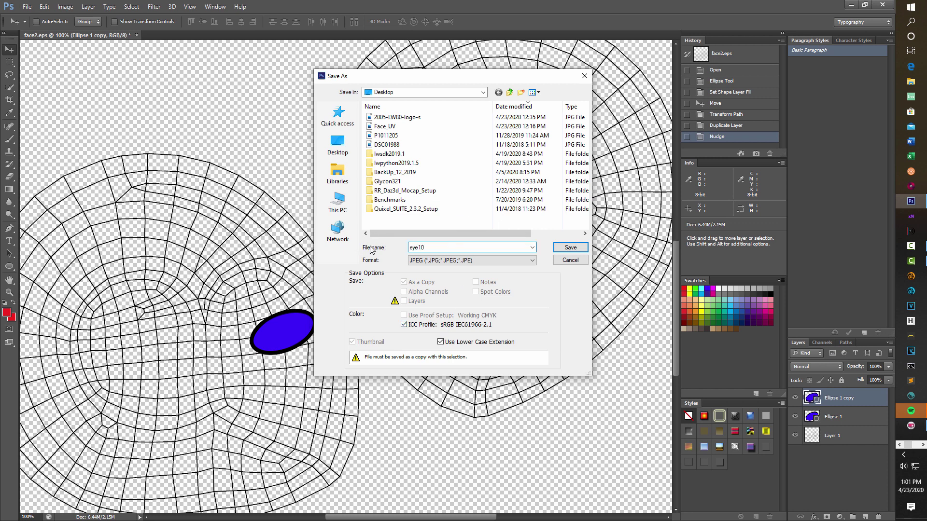
{"action": "type", "text": "ye10"}
{"action": "left_click", "coordinate": [570, 247]}
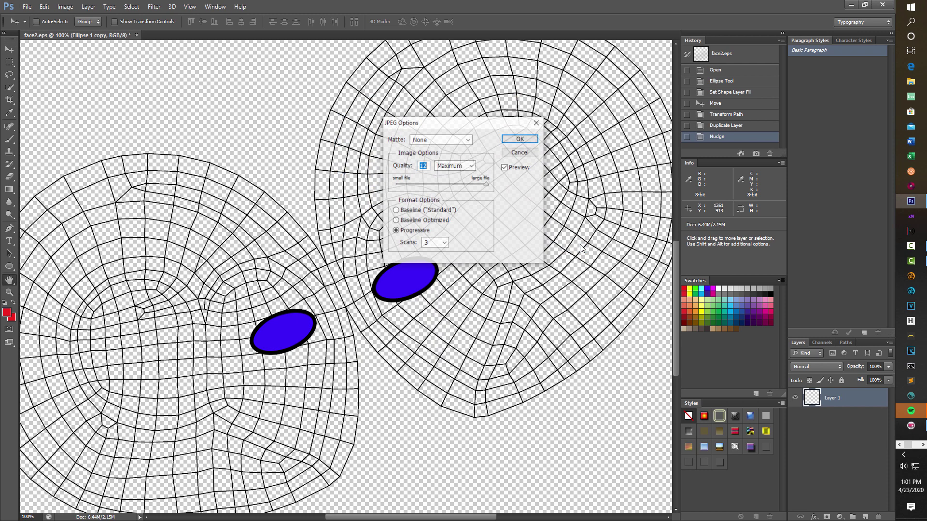
{"action": "left_click", "coordinate": [520, 152]}
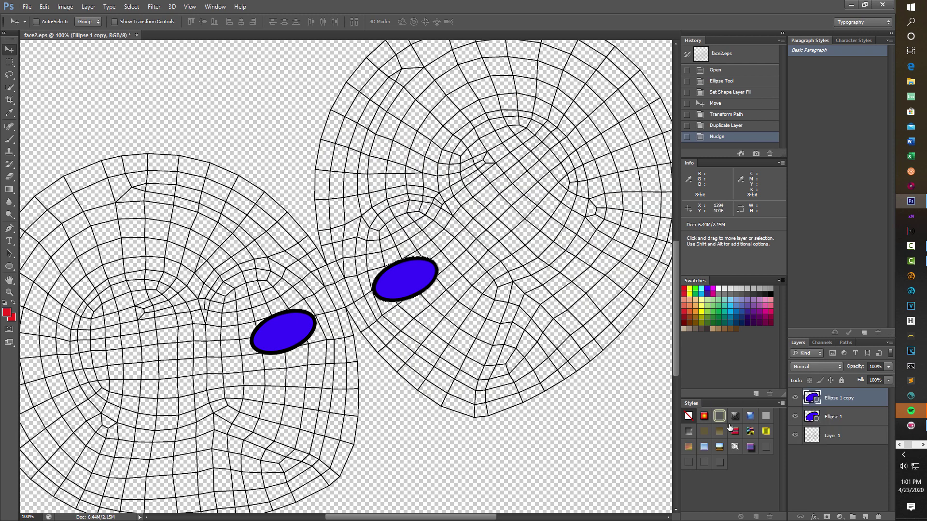
Step: Hide the wireframe Layer 1 so only the blue ellipses show
{"action": "left_click", "coordinate": [795, 435]}
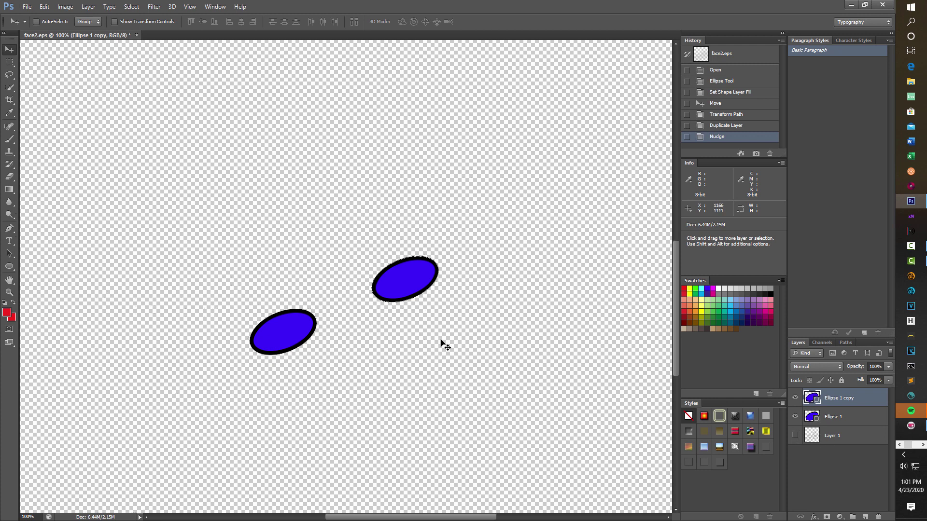
{"action": "left_click", "coordinate": [795, 436]}
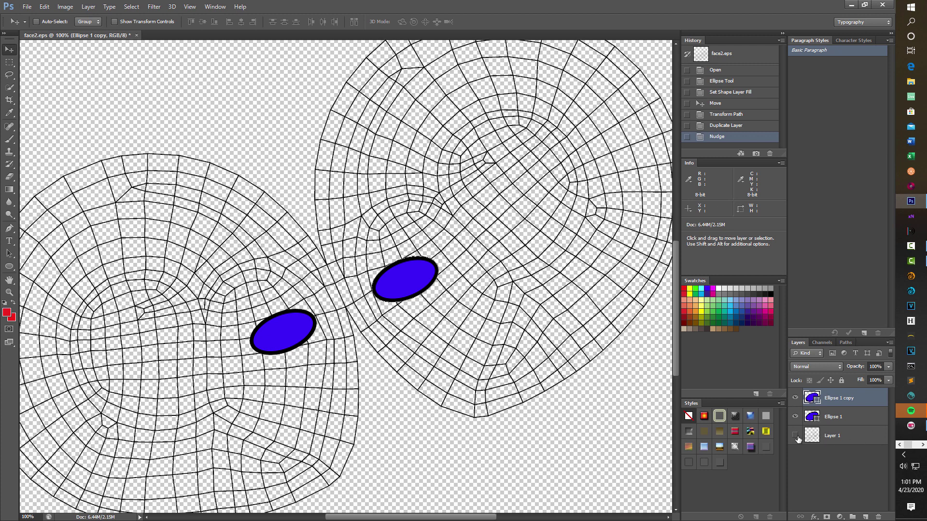
{"action": "left_click", "coordinate": [795, 436]}
Step: Save the eyes-only image as a JPEG named eye, then return to LightWave Modeler
{"action": "left_click", "coordinate": [28, 7]}
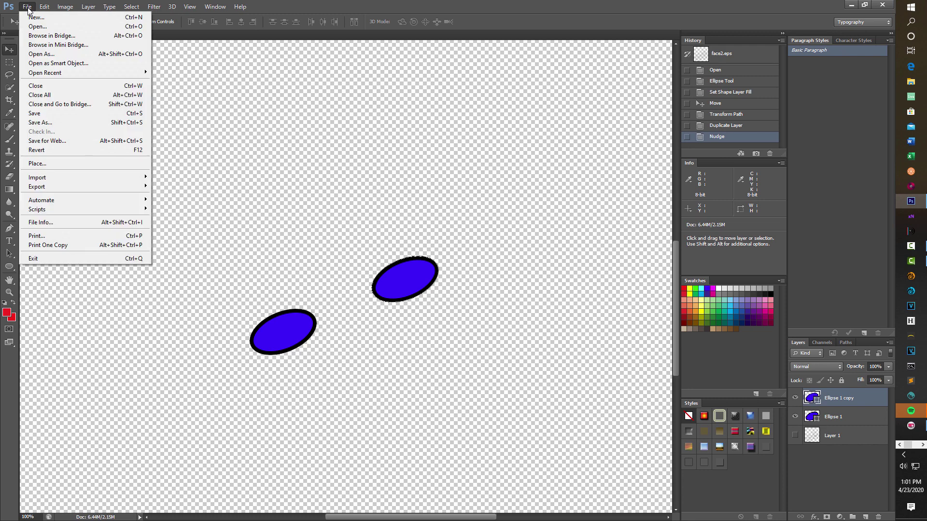
{"action": "left_click", "coordinate": [48, 123]}
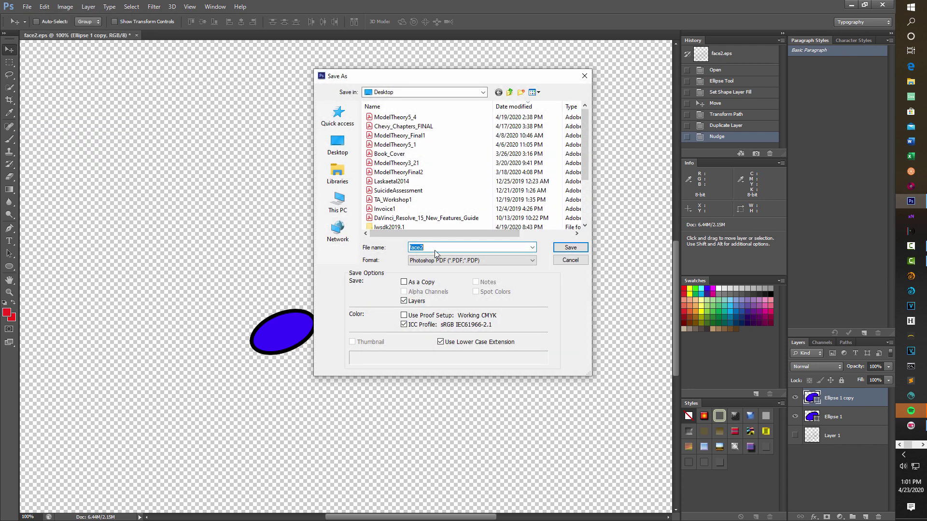
{"action": "left_click", "coordinate": [532, 261]}
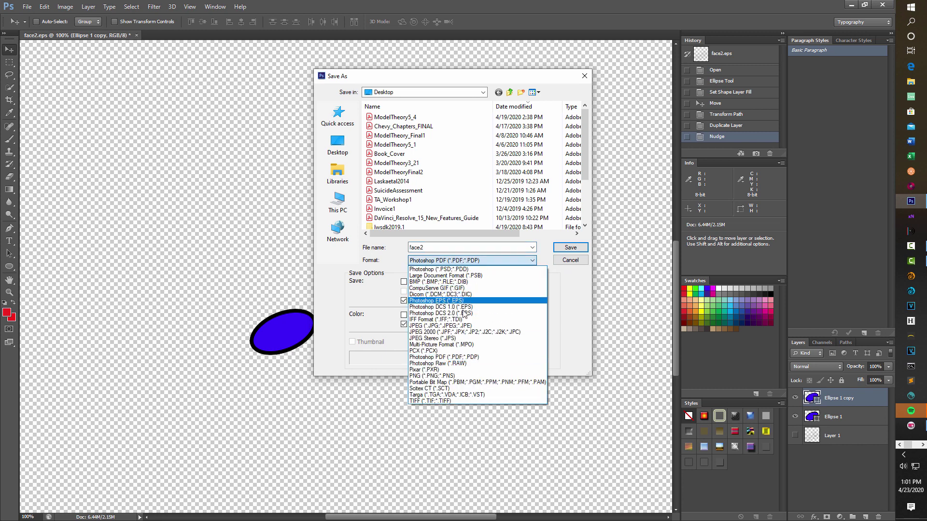
{"action": "left_click", "coordinate": [455, 326]}
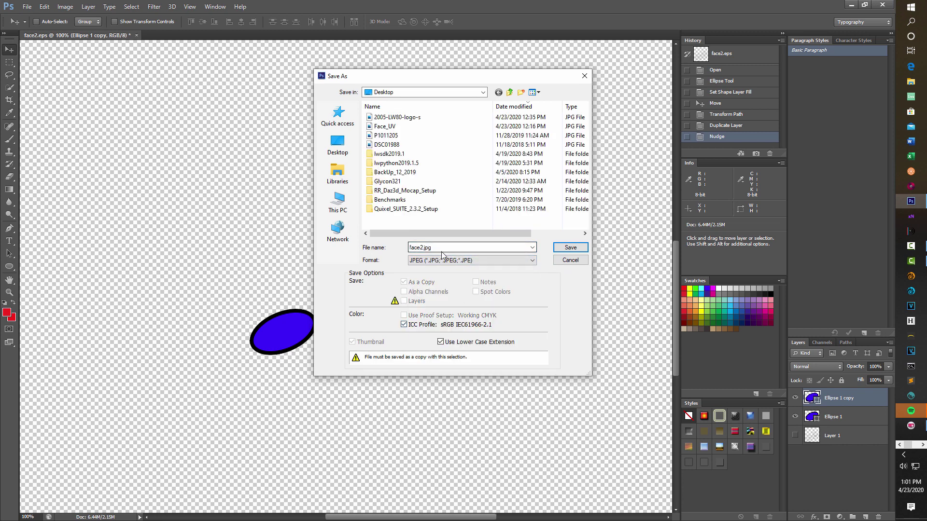
{"action": "left_click_drag", "start_coordinate": [443, 248], "coordinate": [311, 248]}
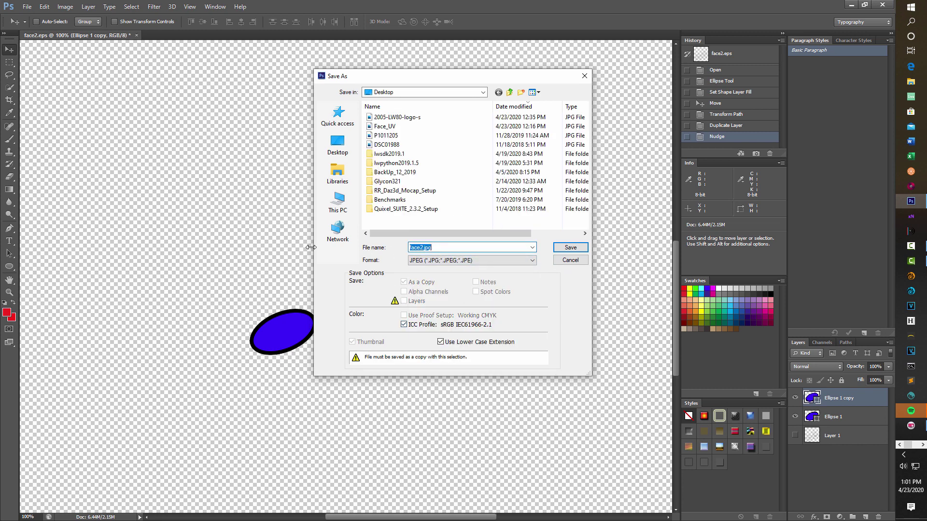
{"action": "type", "text": "eyes10"}
{"action": "left_click", "coordinate": [570, 248]}
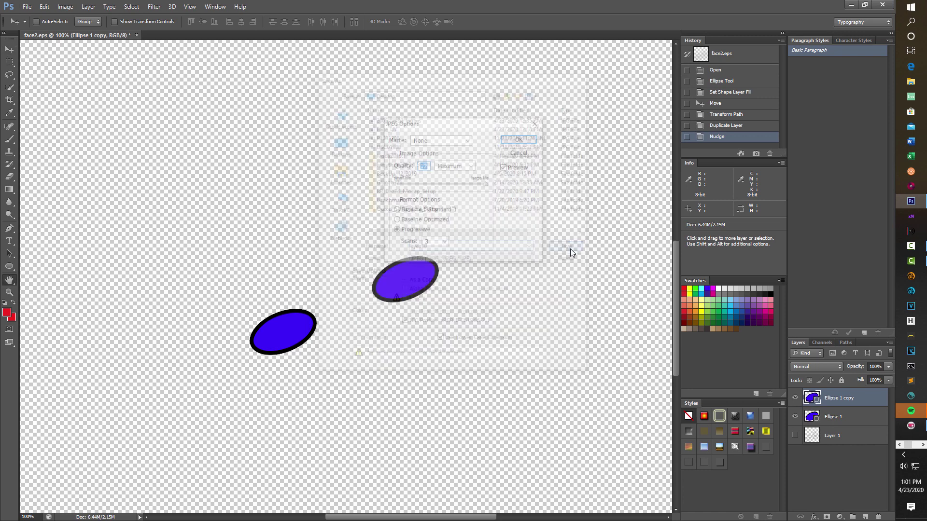
{"action": "left_click", "coordinate": [519, 140]}
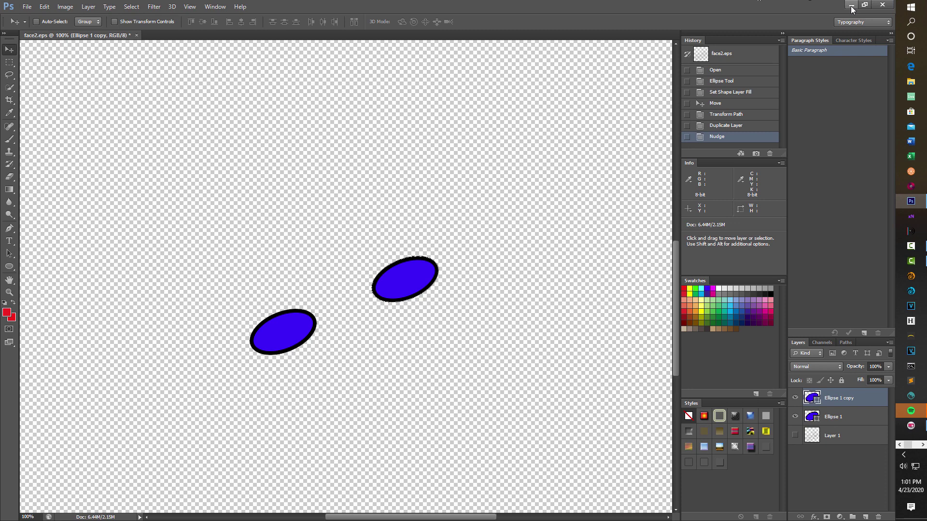
{"action": "left_click", "coordinate": [922, 444]}
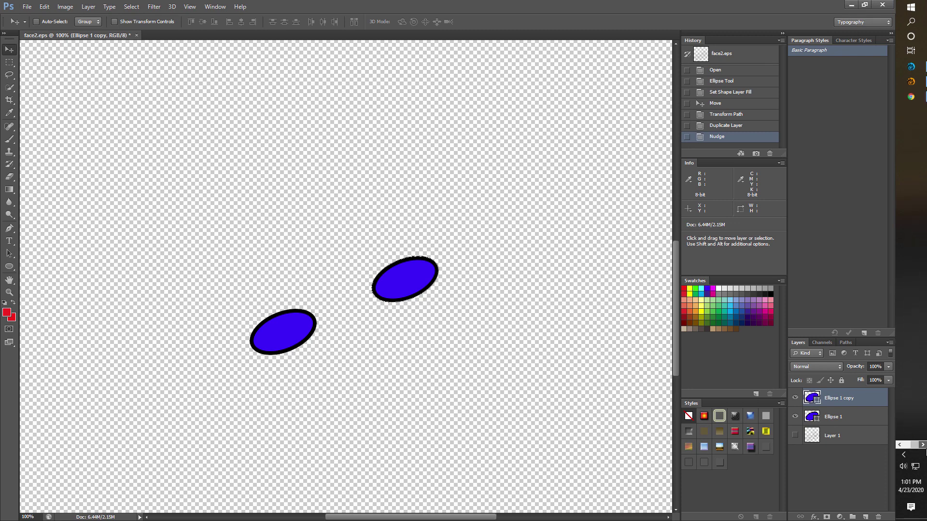
{"action": "left_click", "coordinate": [914, 83]}
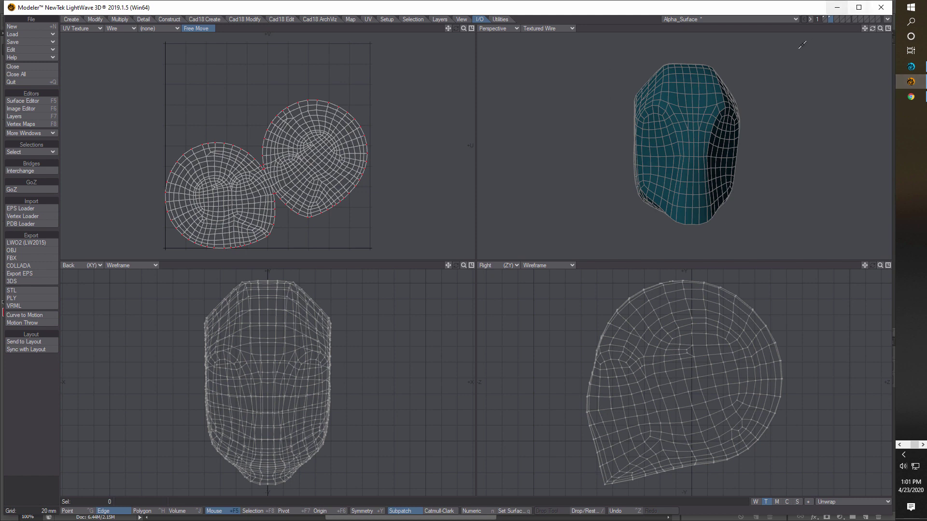
Step: In polygon mode, assign the head polygons a new surface named head1
{"action": "left_click", "coordinate": [114, 511]}
{"action": "left_click", "coordinate": [142, 511]}
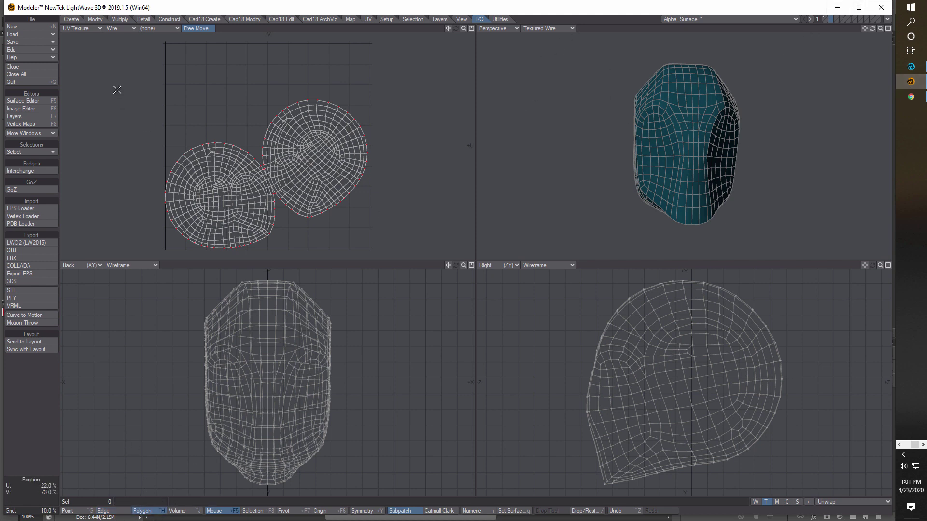
{"action": "left_click", "coordinate": [38, 100]}
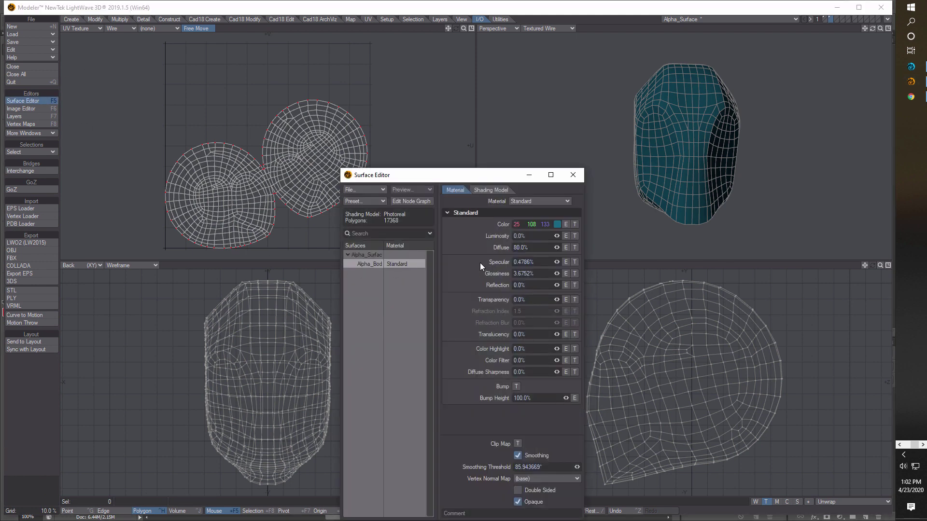
{"action": "left_click", "coordinate": [575, 176]}
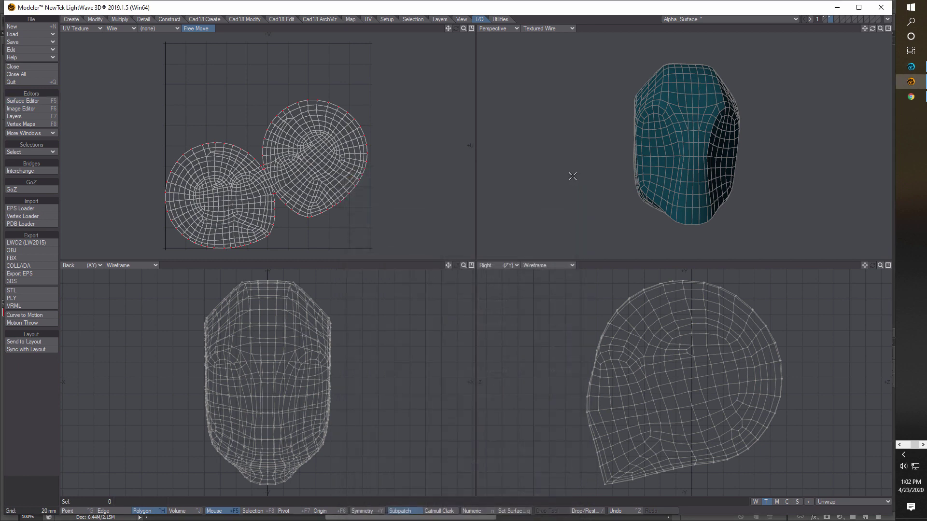
{"action": "key", "text": "q"}
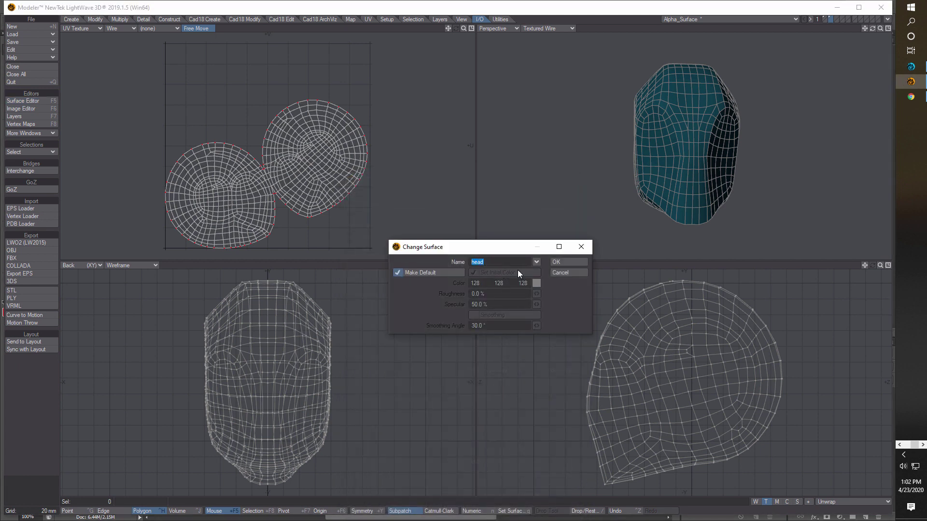
{"action": "type", "text": "1"}
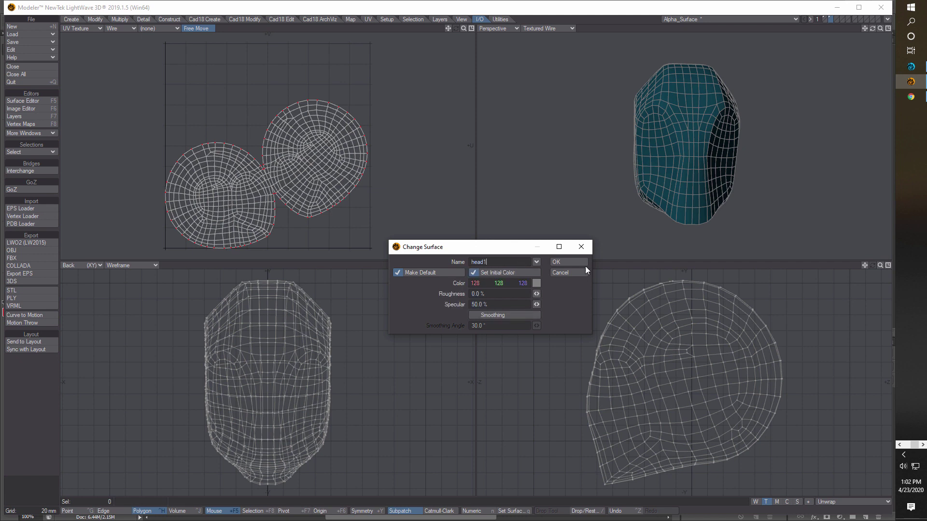
{"action": "left_click", "coordinate": [576, 264]}
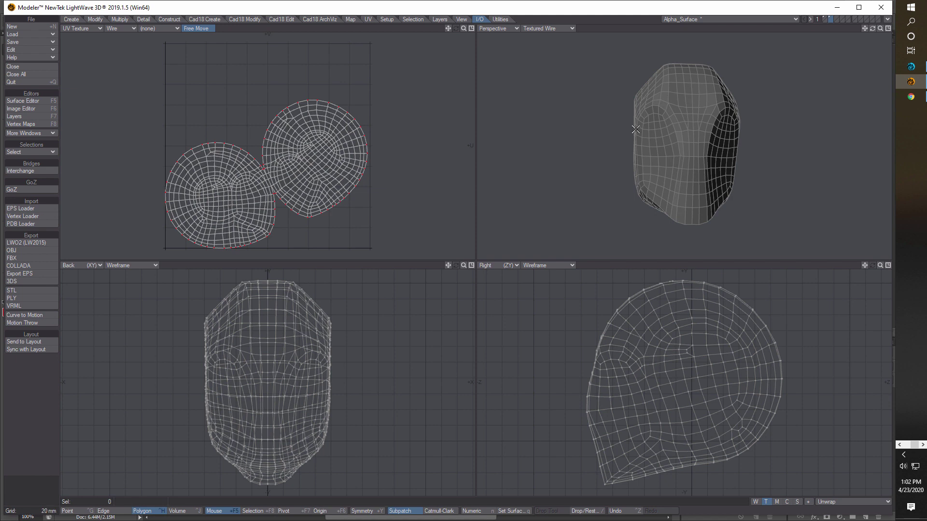
Step: Add an Image node to head1's node graph and load eyes10.jpg into it
{"action": "left_click", "coordinate": [28, 101]}
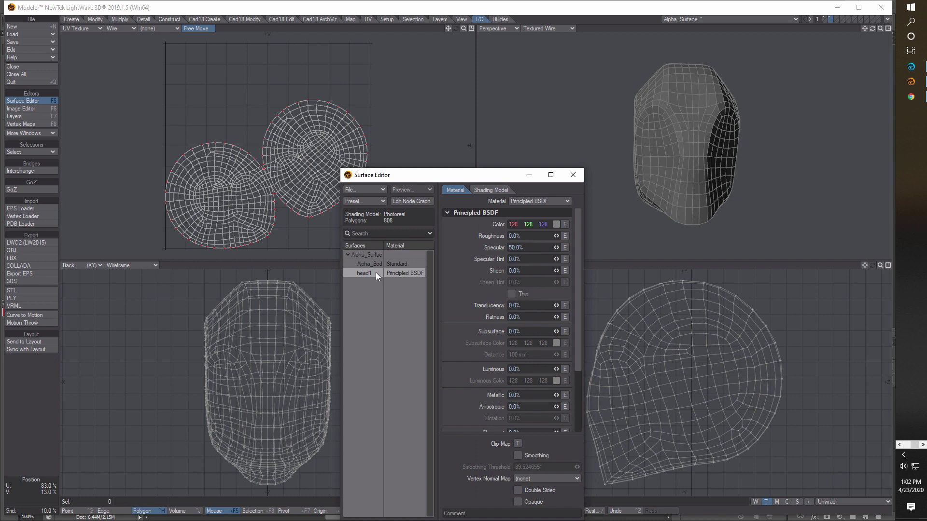
{"action": "left_click", "coordinate": [408, 200]}
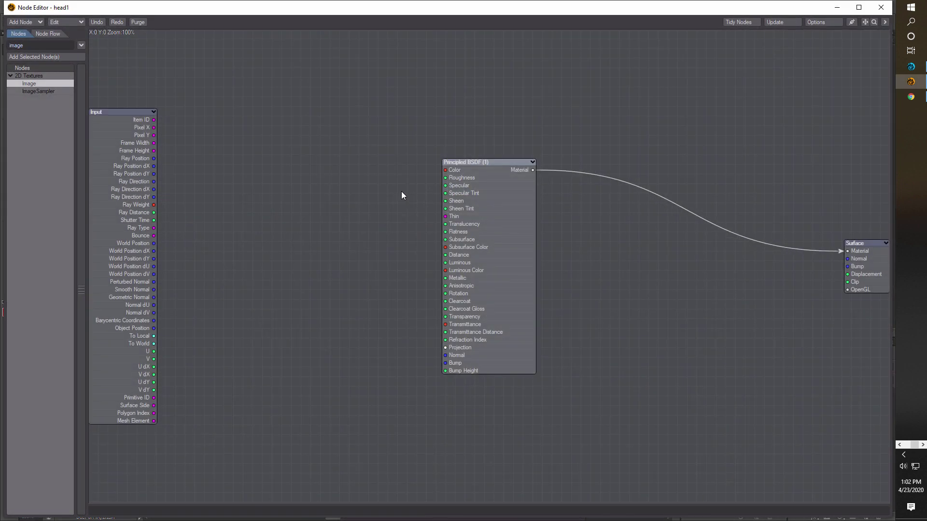
{"action": "double_click", "coordinate": [46, 83]}
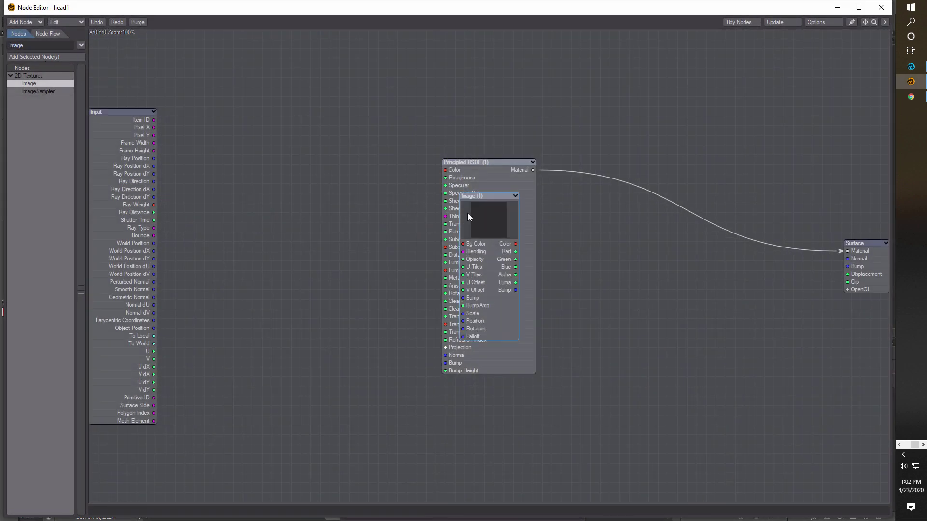
{"action": "left_click_drag", "start_coordinate": [467, 213], "coordinate": [334, 199]}
{"action": "double_click", "coordinate": [334, 199]}
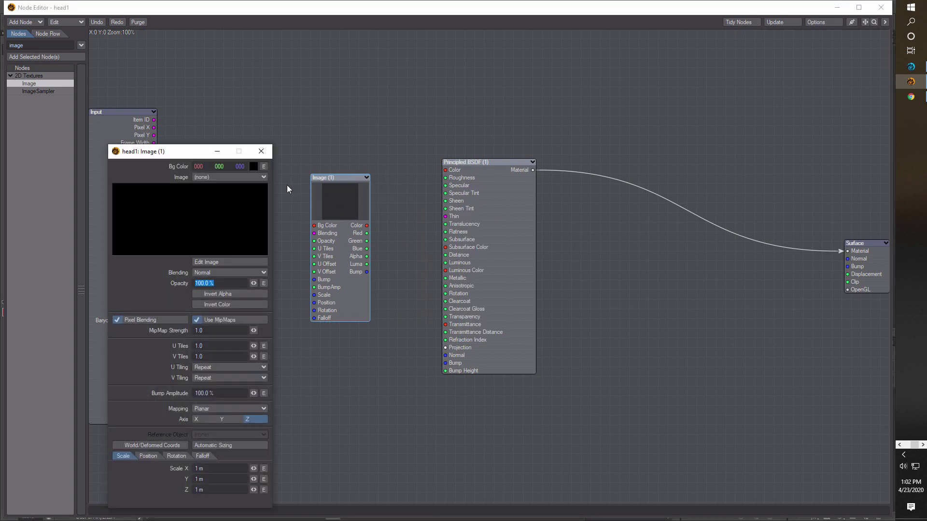
{"action": "left_click", "coordinate": [257, 177]}
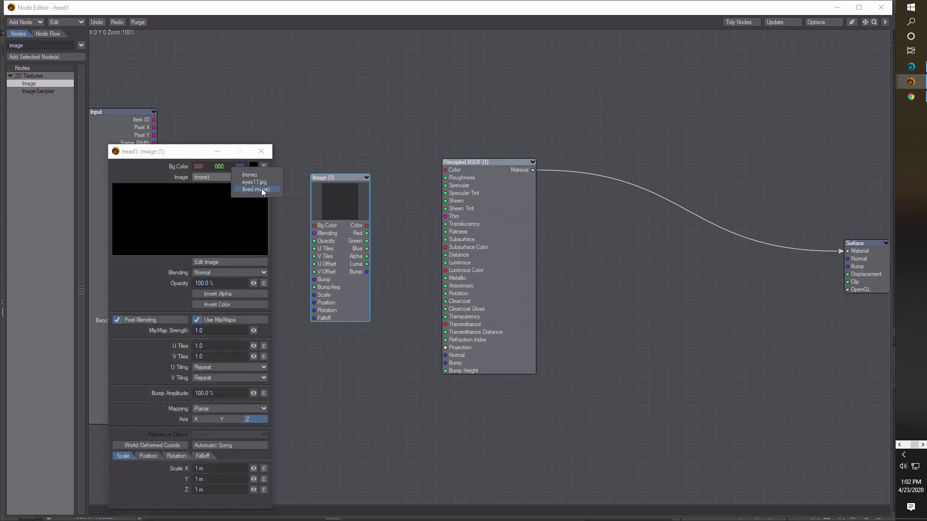
{"action": "left_click", "coordinate": [263, 190]}
{"action": "left_click", "coordinate": [221, 239]}
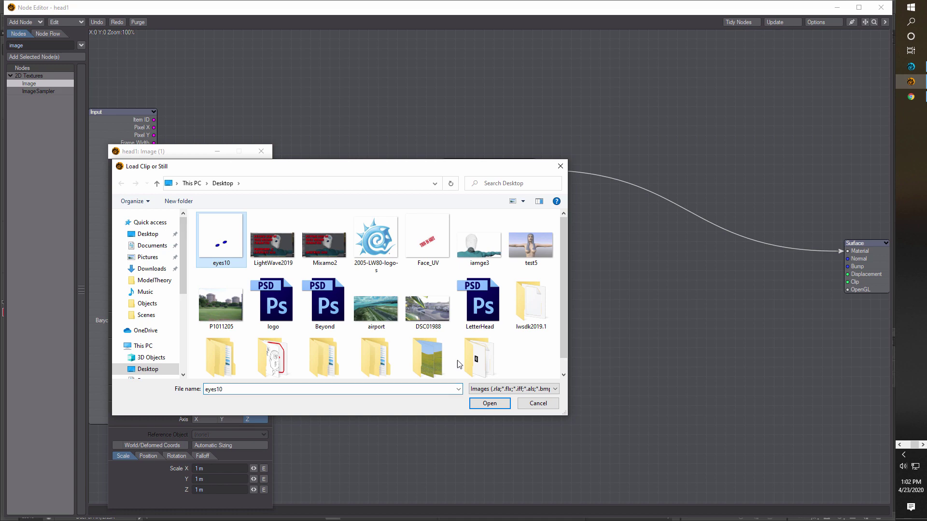
{"action": "left_click", "coordinate": [491, 404]}
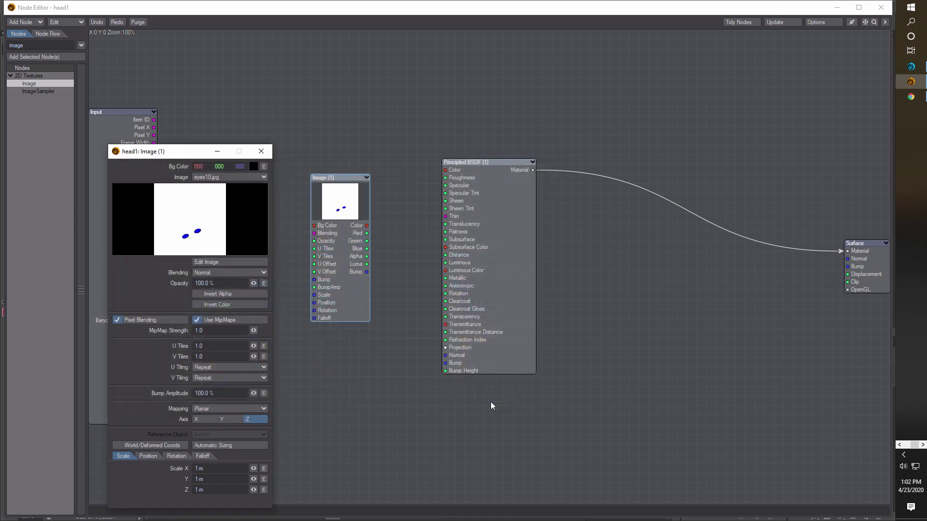
Step: Map the image through the Unwrap UV map and wire its Color into the BSDF Color
{"action": "left_click", "coordinate": [265, 409]}
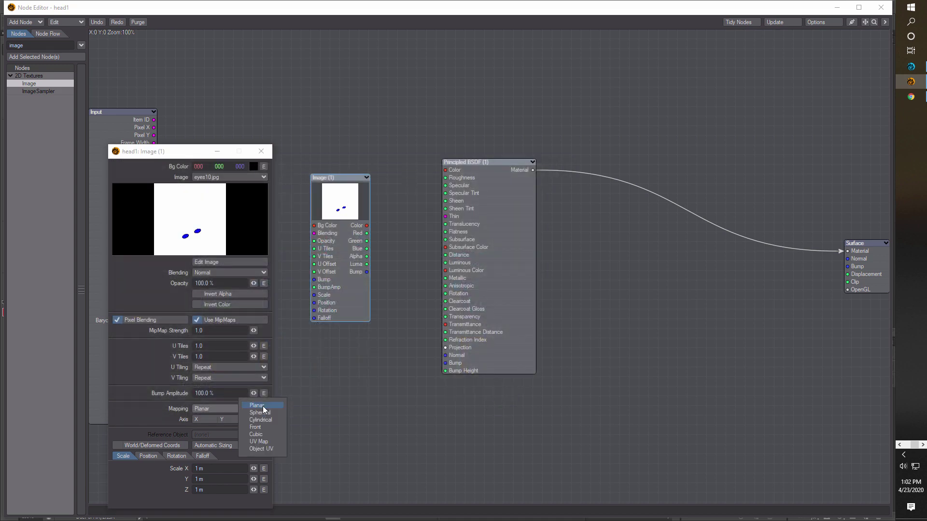
{"action": "left_click", "coordinate": [259, 443]}
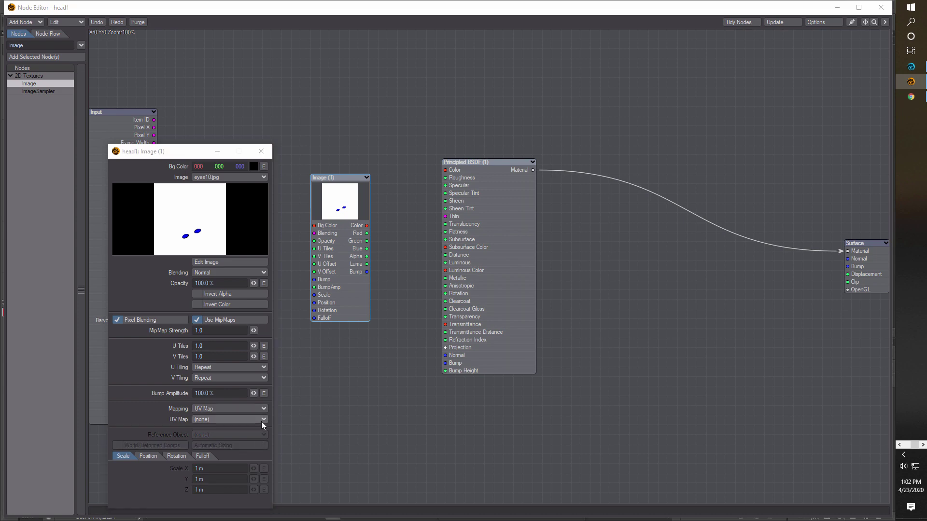
{"action": "left_click", "coordinate": [261, 435]}
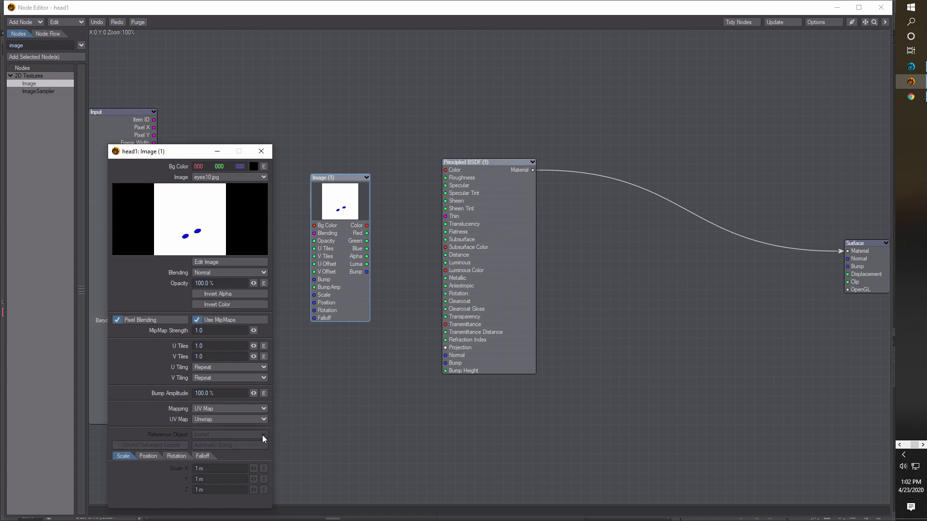
{"action": "left_click", "coordinate": [261, 151]}
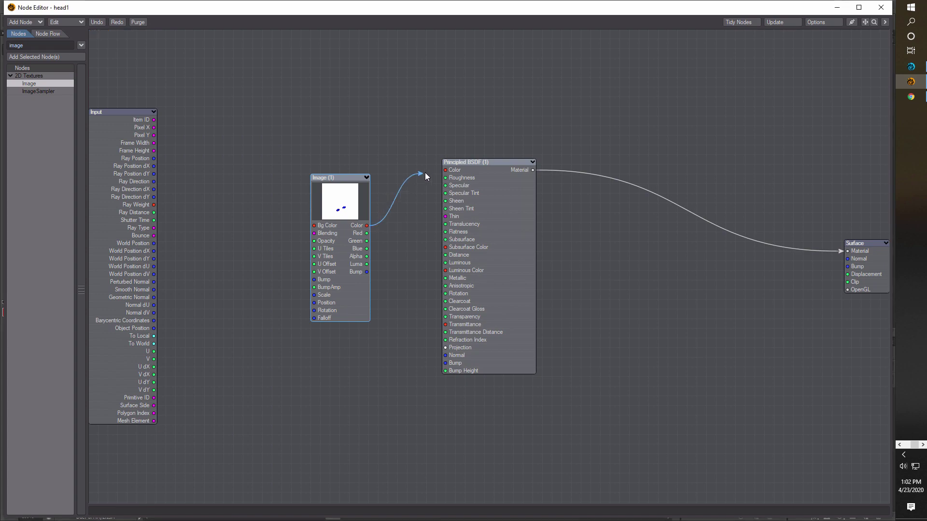
{"action": "left_click_drag", "start_coordinate": [425, 172], "coordinate": [445, 170]}
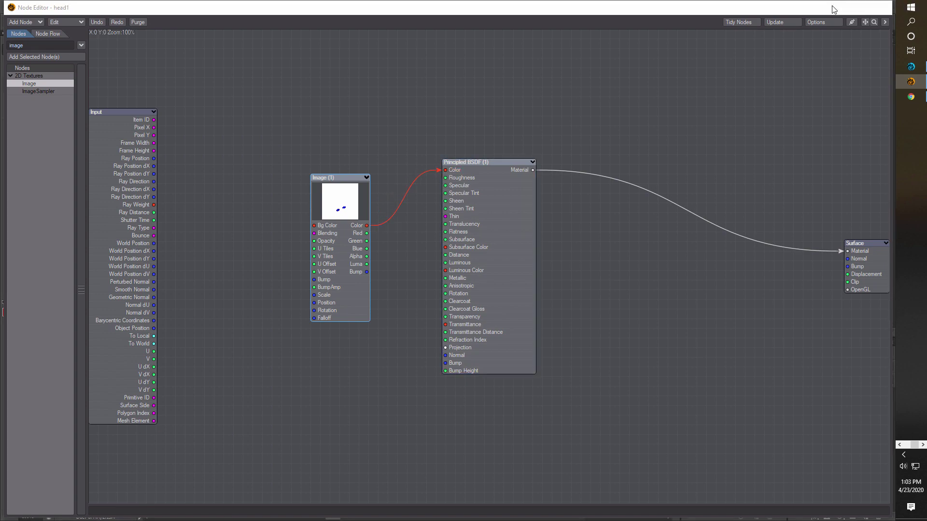
{"action": "left_click", "coordinate": [834, 9]}
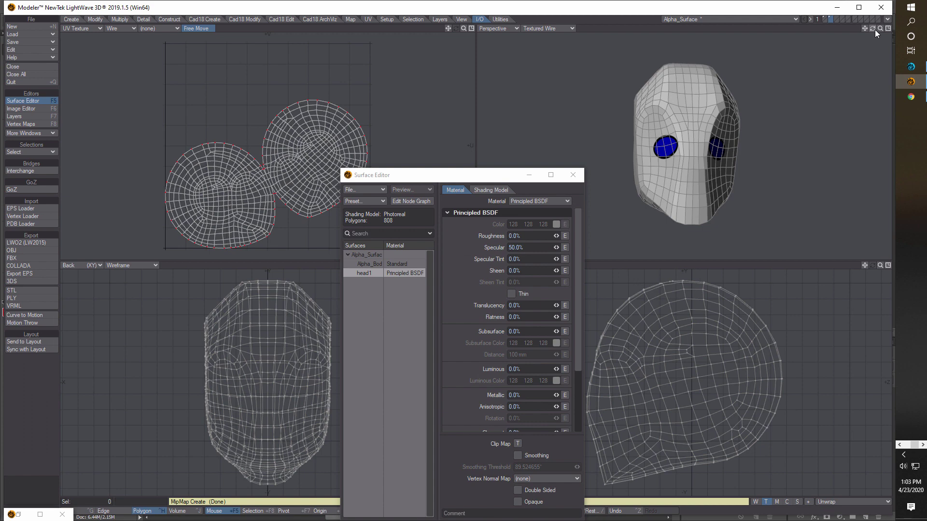
Step: Close the Surface Editor and orbit the head to view its blue eyes
{"action": "left_click", "coordinate": [578, 176]}
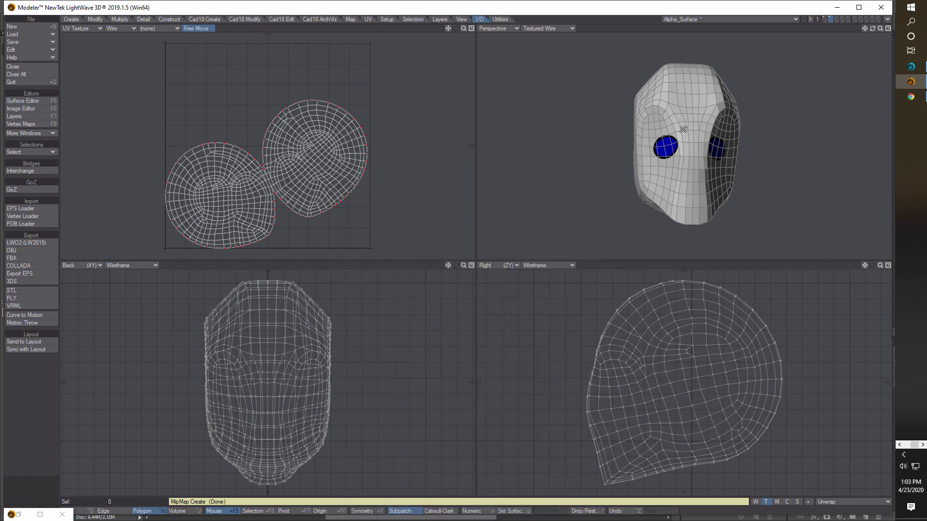
{"action": "mouse_move", "coordinate": [872, 28]}
{"action": "left_mouse_down"}
{"action": "mouse_move", "coordinate": [893, 28]}
{"action": "mouse_move", "coordinate": [863, 28]}
{"action": "left_mouse_up"}
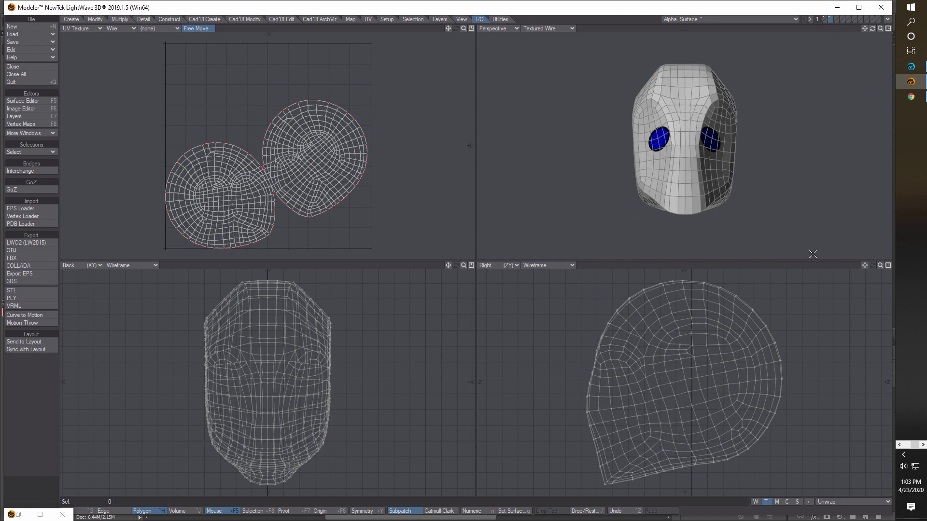
Step: Check the other layers, then bring the head layer back into view
{"action": "scroll", "coordinate": [813, 255], "scroll_direction": "up", "scroll_amount": 2}
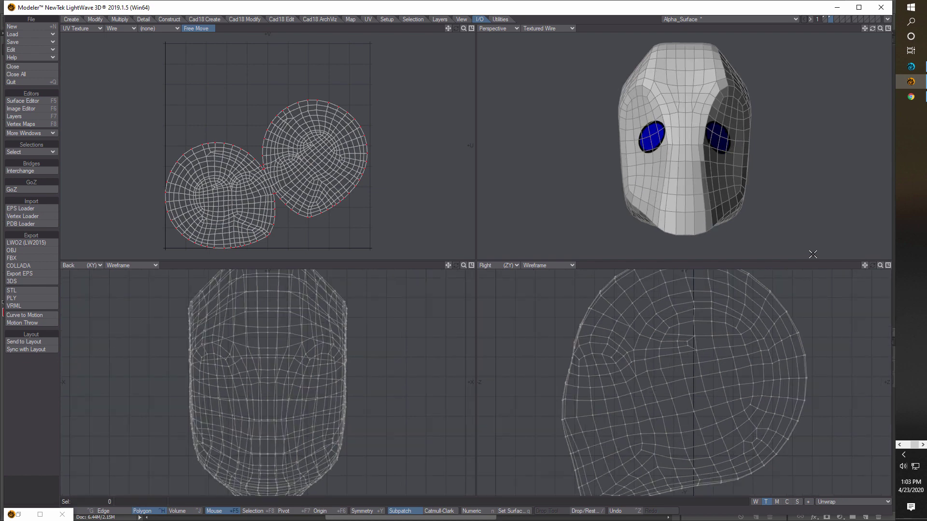
{"action": "left_click", "coordinate": [826, 19]}
{"action": "left_click", "coordinate": [826, 18]}
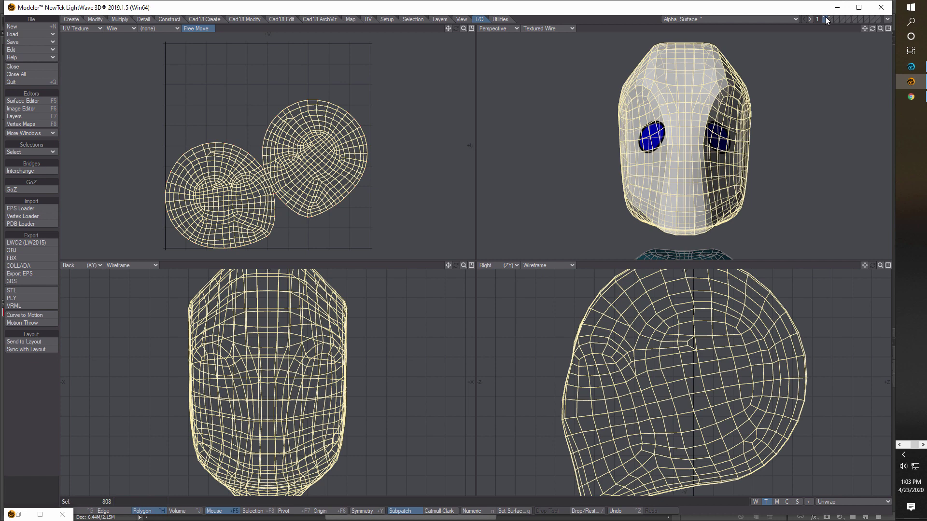
{"action": "left_click", "coordinate": [831, 19]}
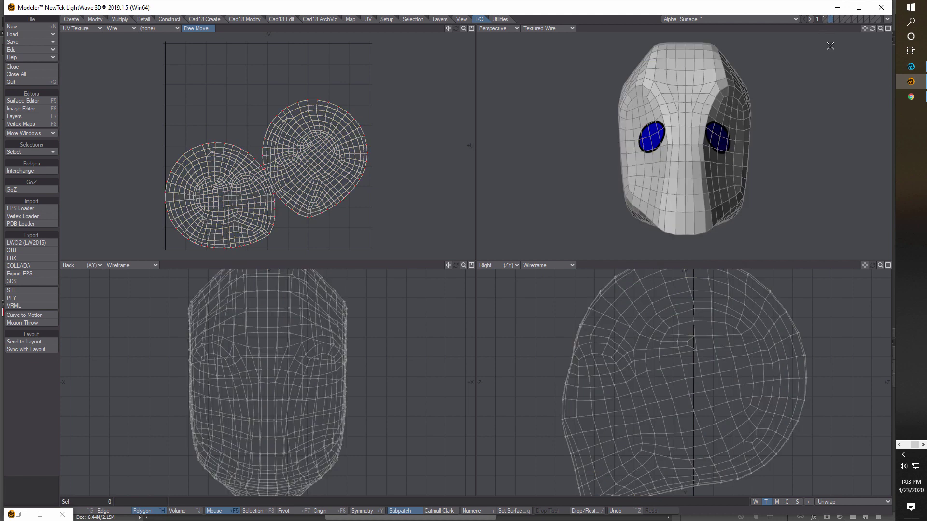
{"action": "key", "text": "2"}
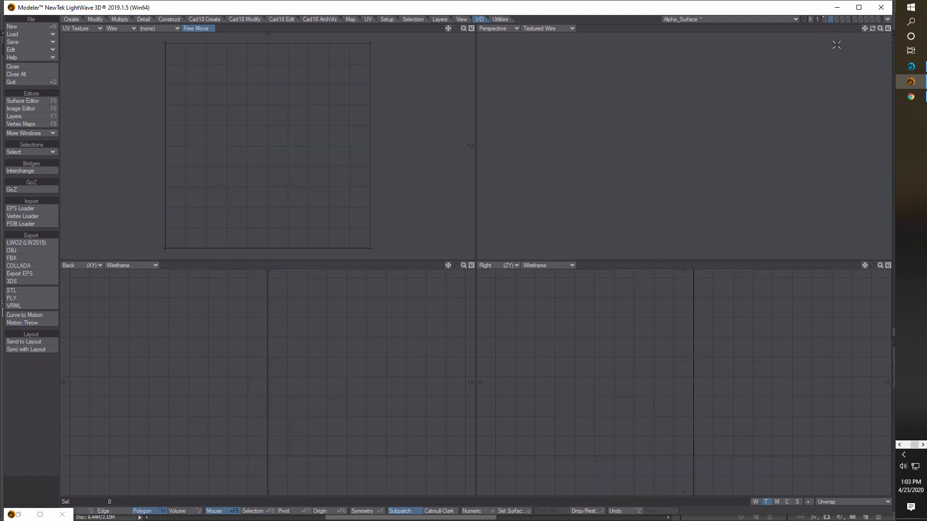
{"action": "left_click", "coordinate": [825, 19]}
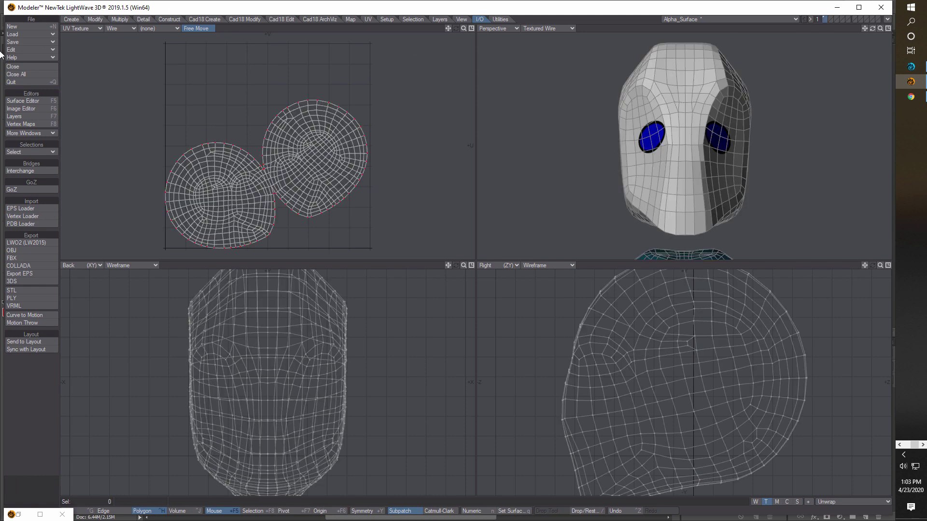
Step: Save all objects, sync with Layout and switch over to Layout
{"action": "left_click", "coordinate": [42, 42]}
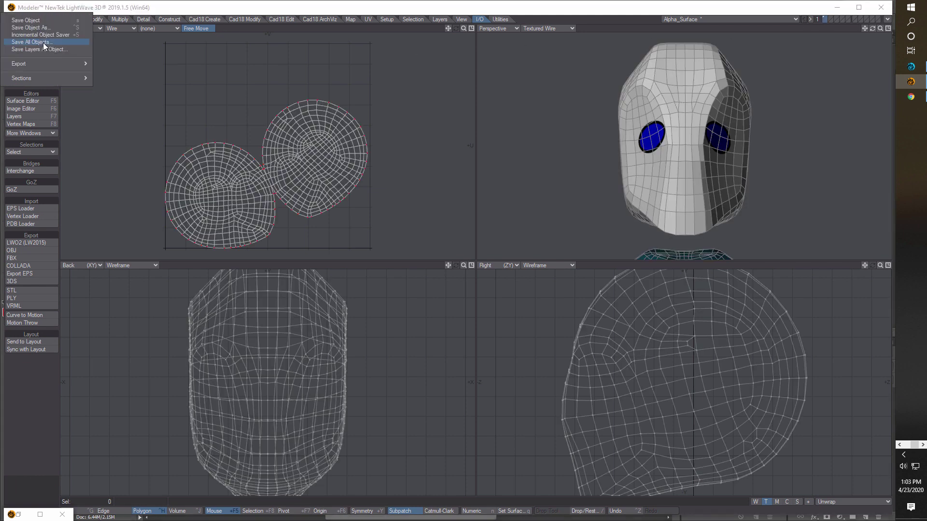
{"action": "left_click", "coordinate": [42, 42]}
{"action": "left_click", "coordinate": [887, 18]}
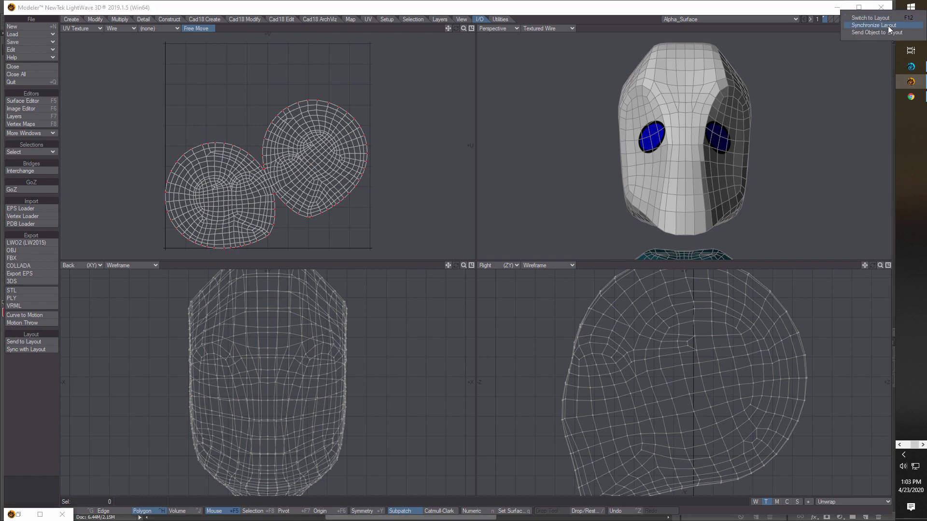
{"action": "left_click", "coordinate": [888, 25]}
{"action": "left_click", "coordinate": [889, 19]}
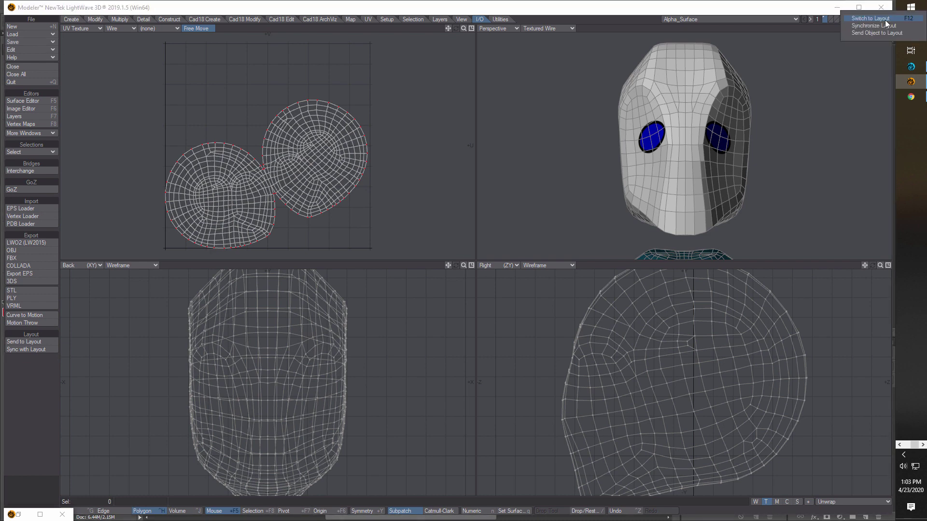
{"action": "left_click", "coordinate": [885, 19]}
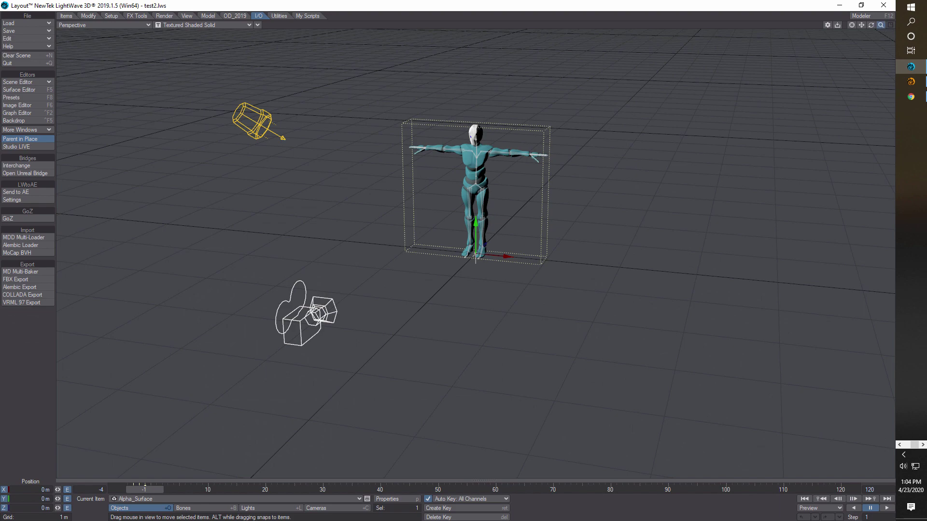
{"action": "left_click_drag", "start_coordinate": [881, 25], "coordinate": [867, 41]}
Step: Inspect the head1 surface's Principled BSDF in the Surface Editor, then close it
{"action": "left_click", "coordinate": [29, 90]}
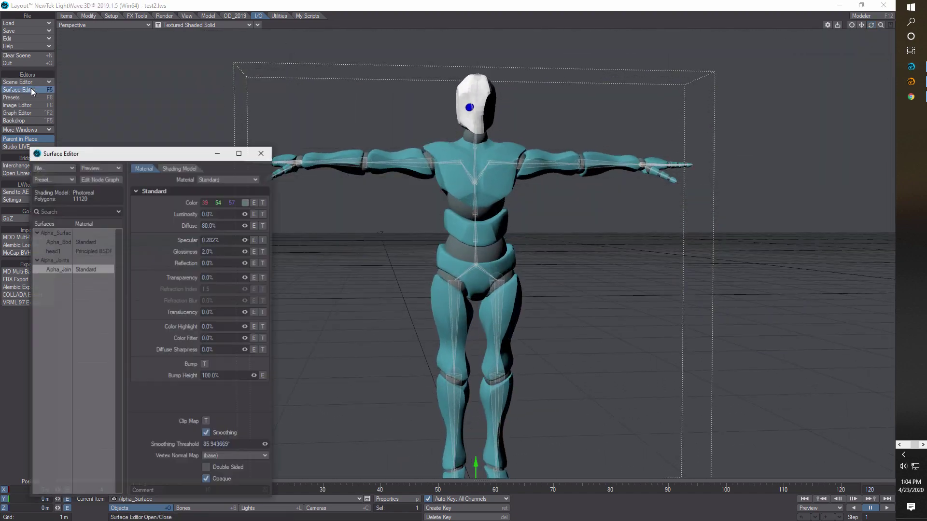
{"action": "left_click", "coordinate": [78, 252]}
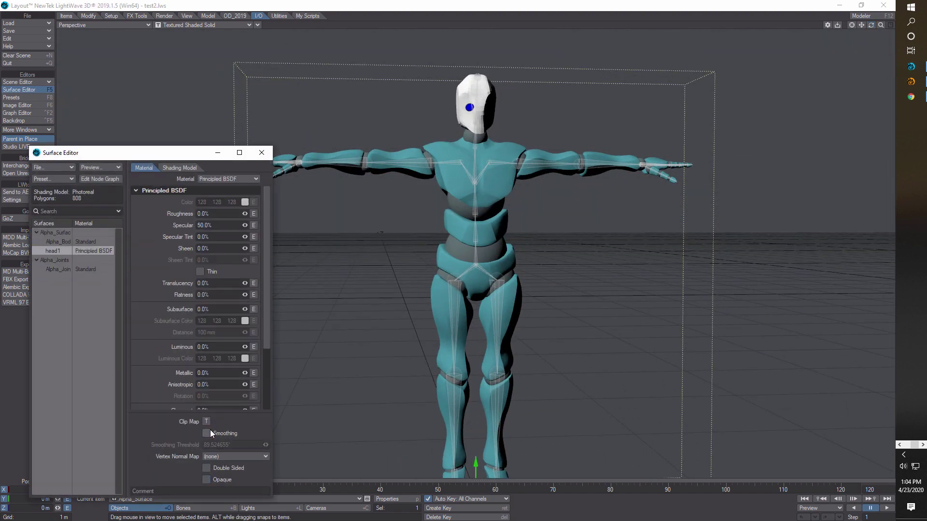
{"action": "left_click", "coordinate": [268, 153]}
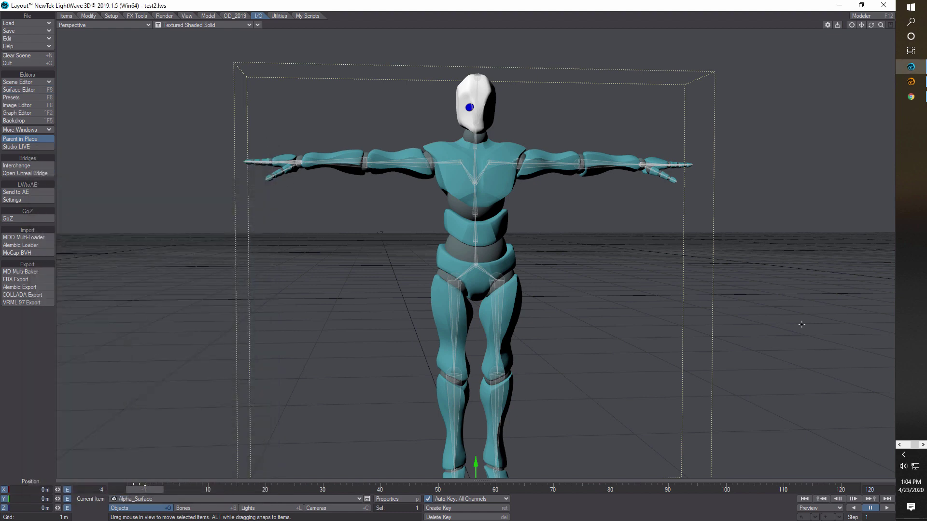
Step: Play the robot's animation from the timeline
{"action": "left_click", "coordinate": [888, 508]}
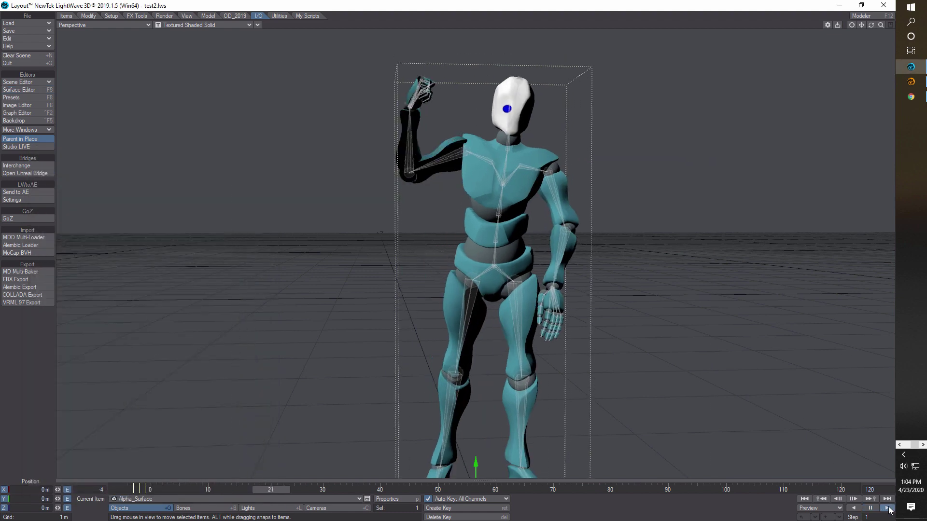